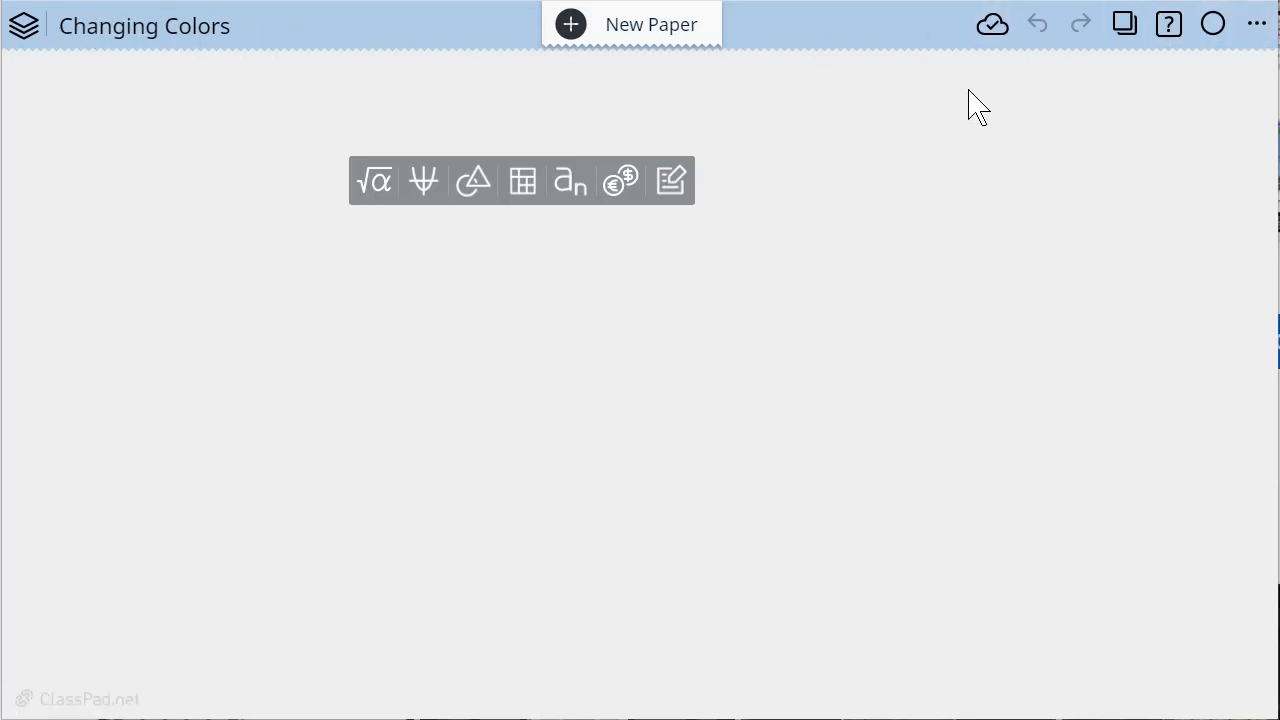
# Try the gray, red and green paper colors and set the paper's color to yellow
pyautogui.click(1213, 30)
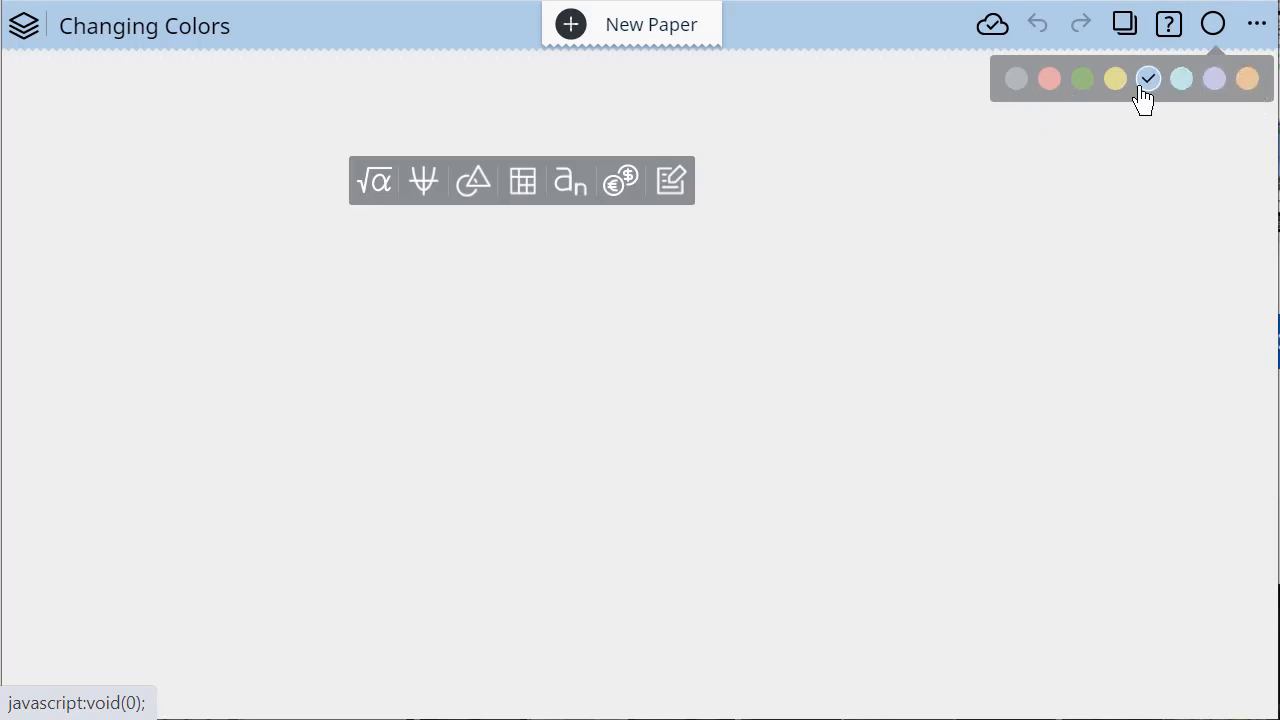
pyautogui.click(1018, 82)
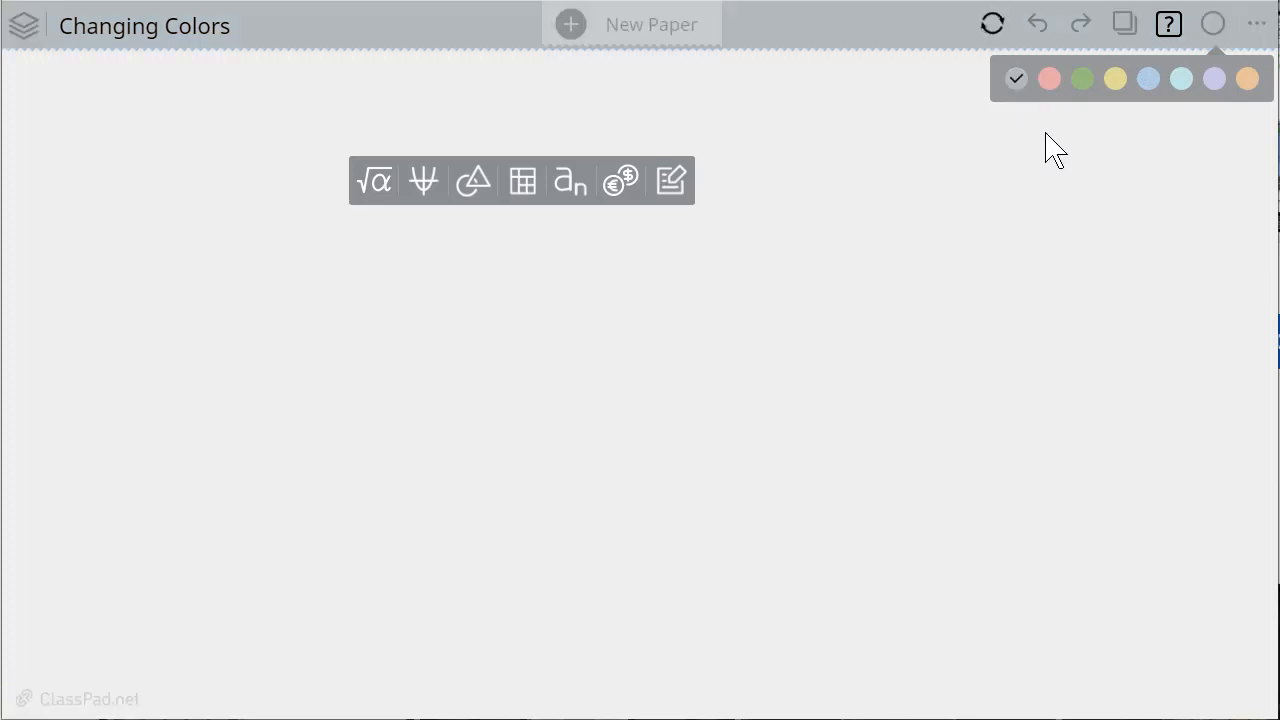
pyautogui.click(1050, 82)
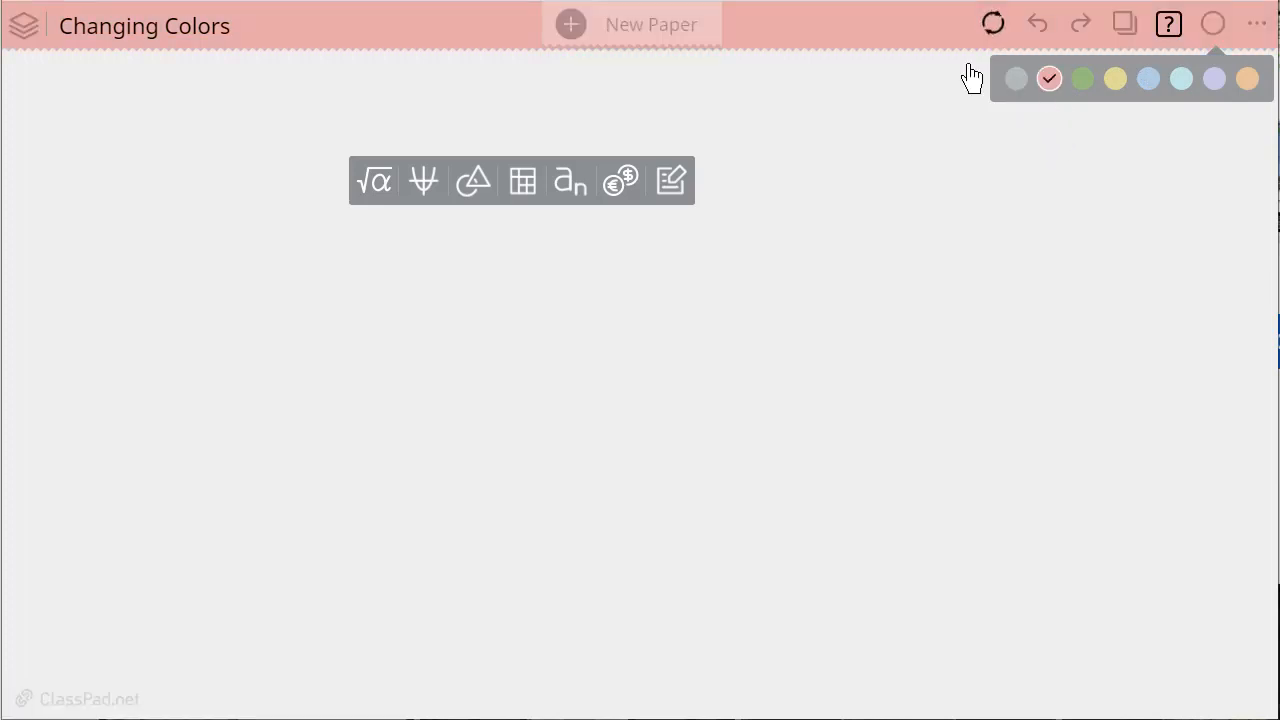
pyautogui.click(1082, 80)
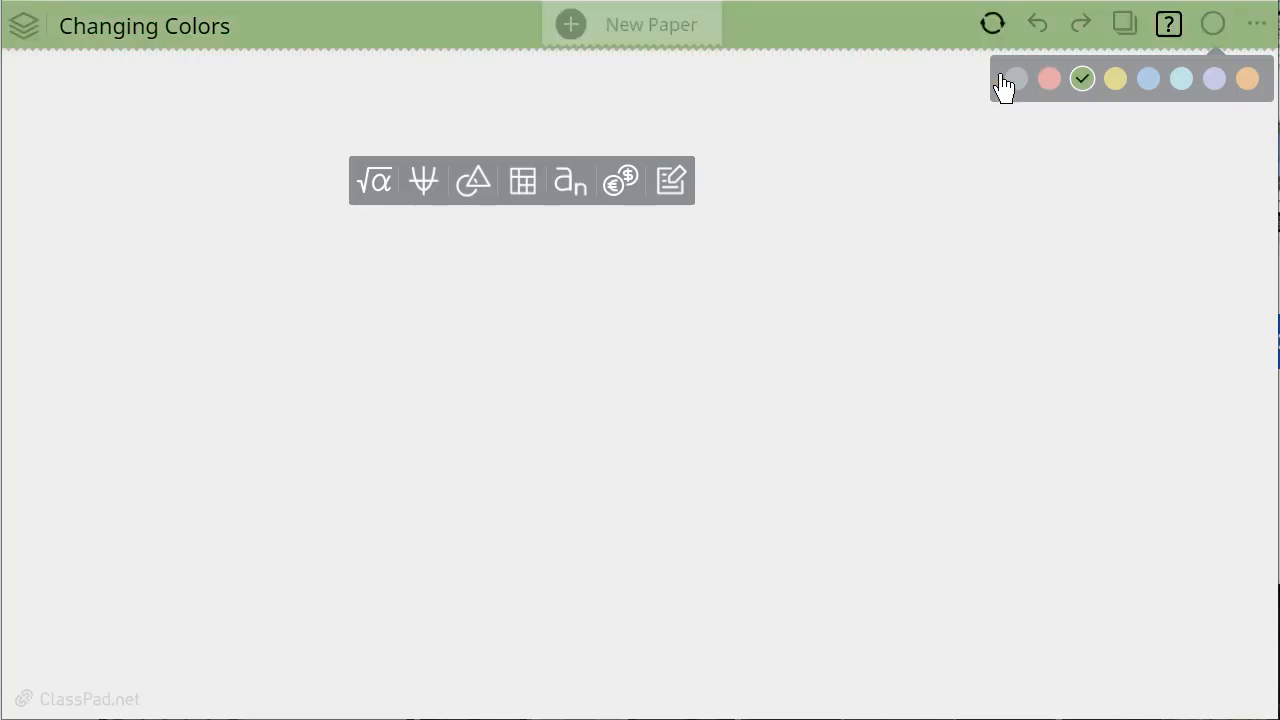
pyautogui.click(1116, 82)
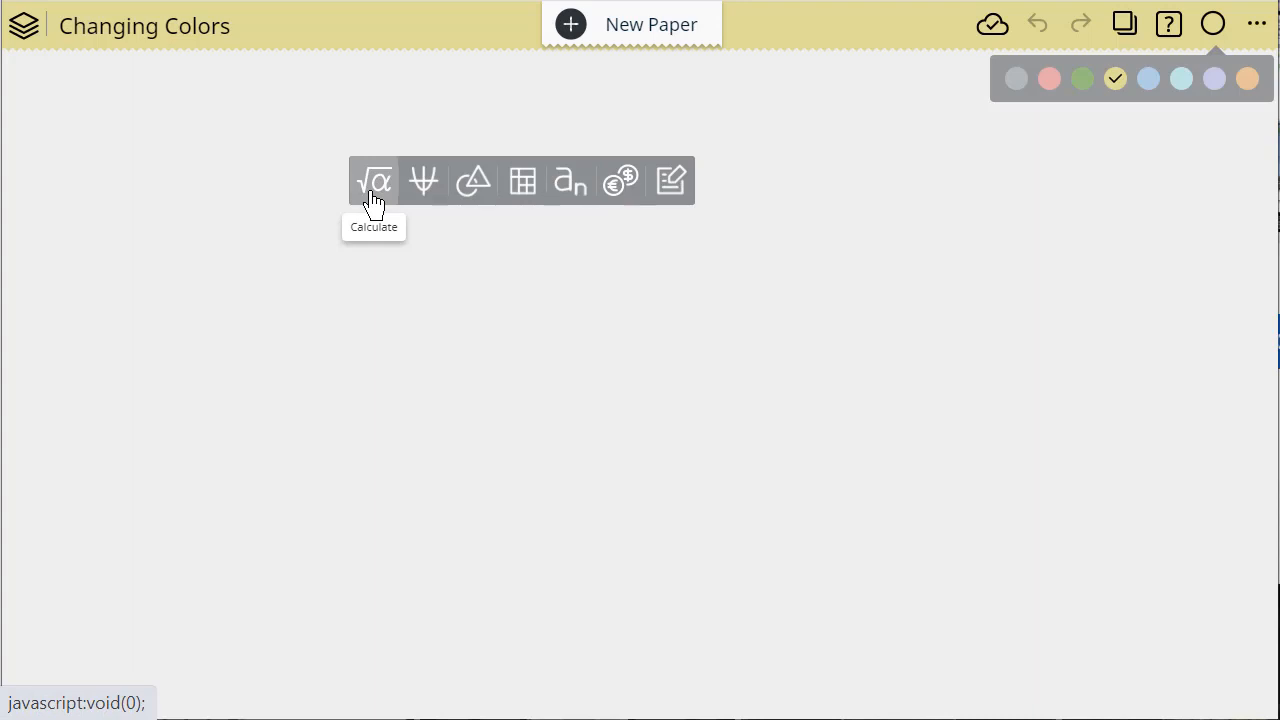
# Insert a graph and place it near the paper's upper-left corner
pyautogui.click(425, 188)
pyautogui.moveTo(431, 220); pyautogui.dragTo(165, 110)
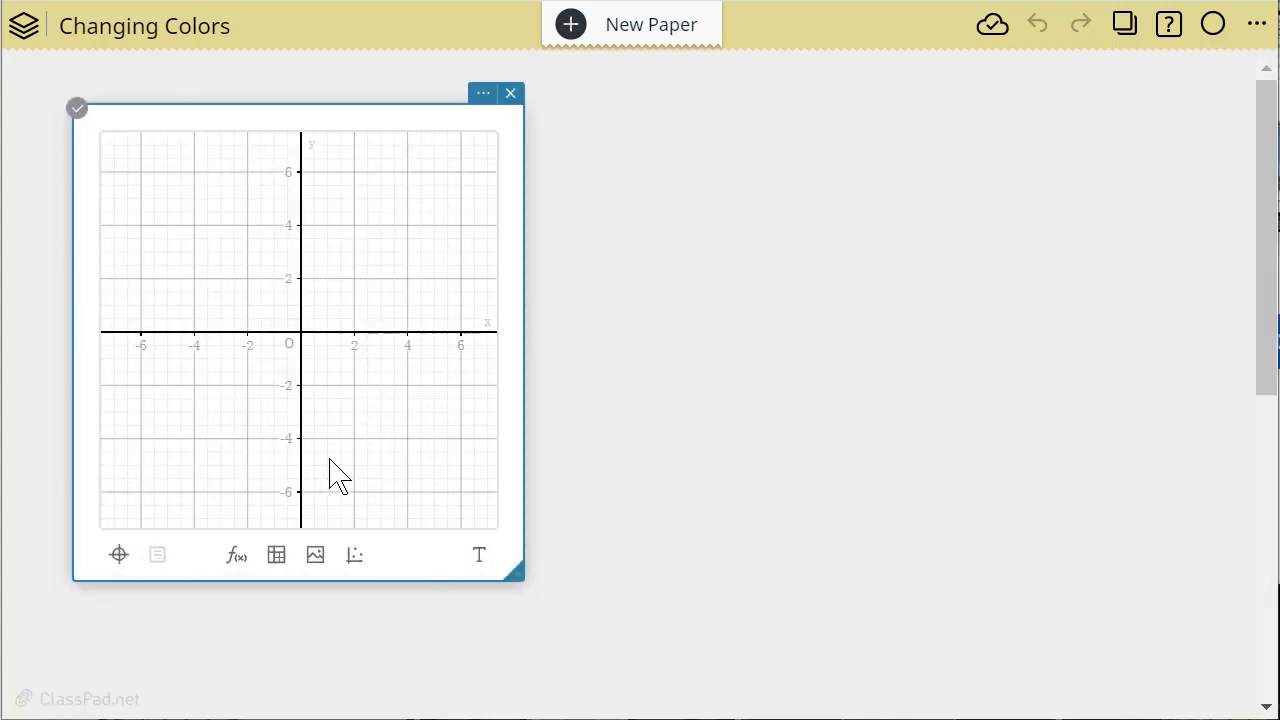
# Switch the graph's background color between gray and white, ending on white
pyautogui.click(483, 94)
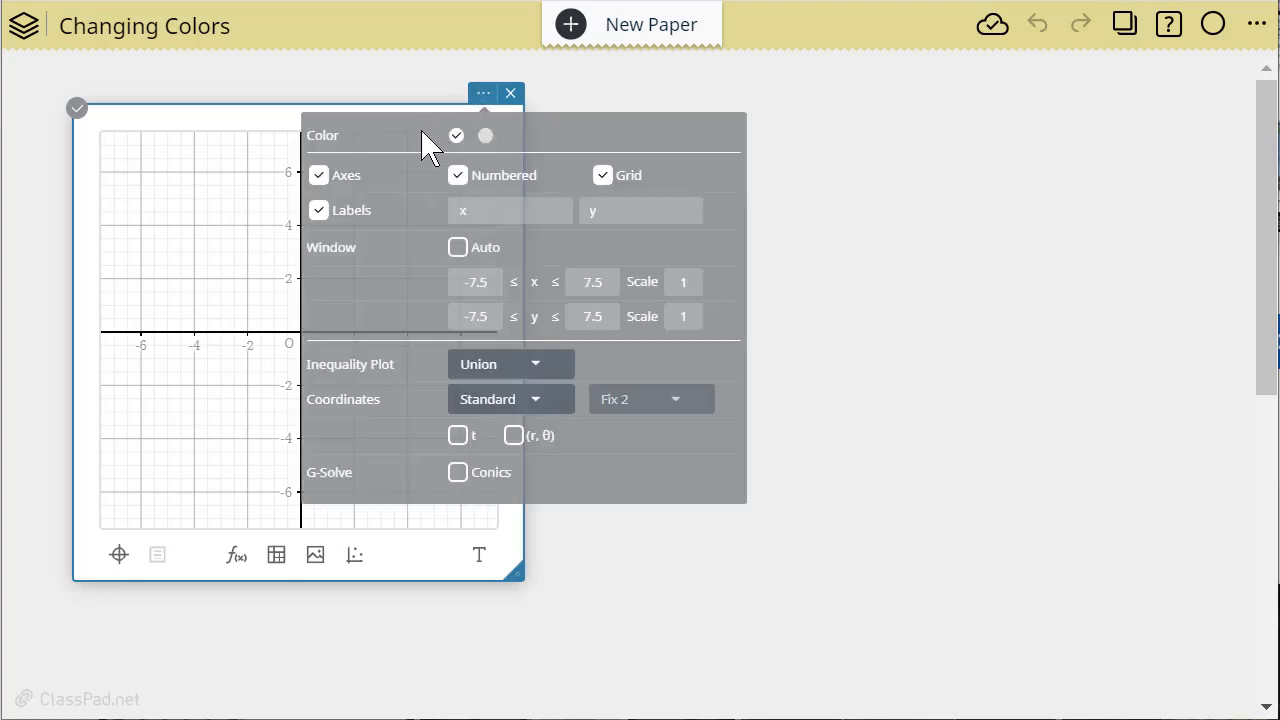
pyautogui.click(485, 137)
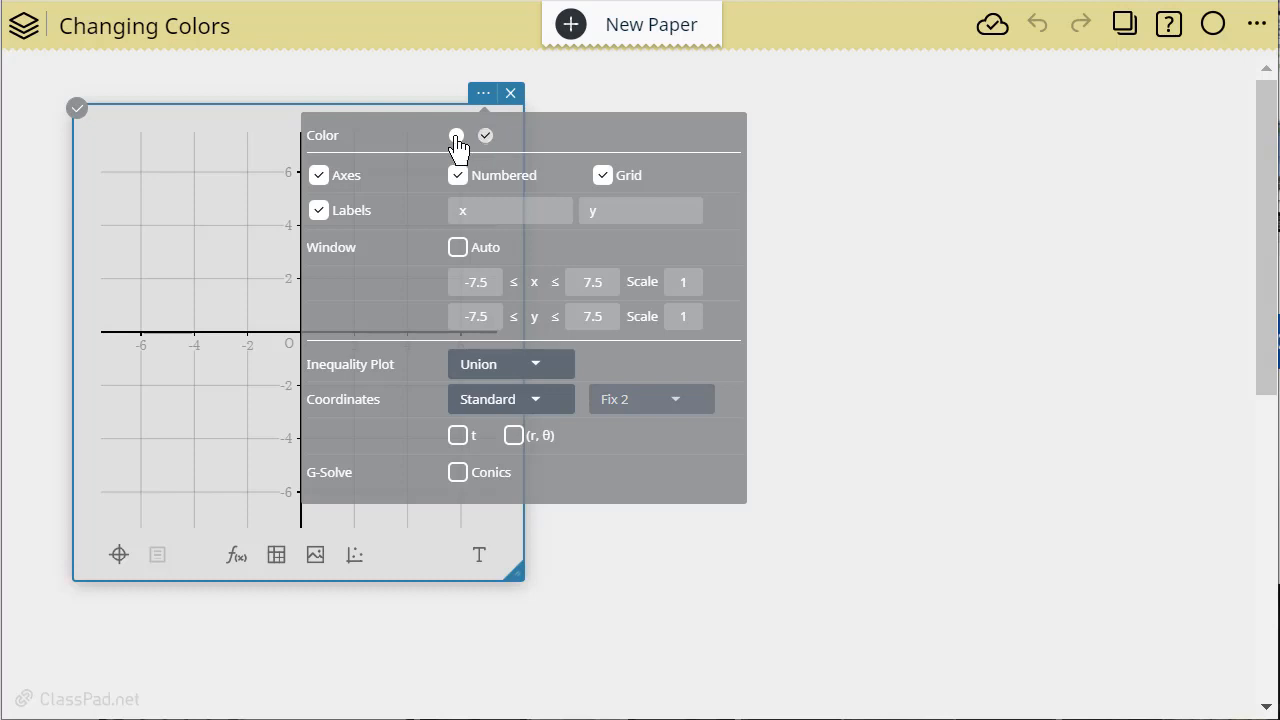
pyautogui.click(457, 136)
pyautogui.click(485, 137)
pyautogui.click(457, 136)
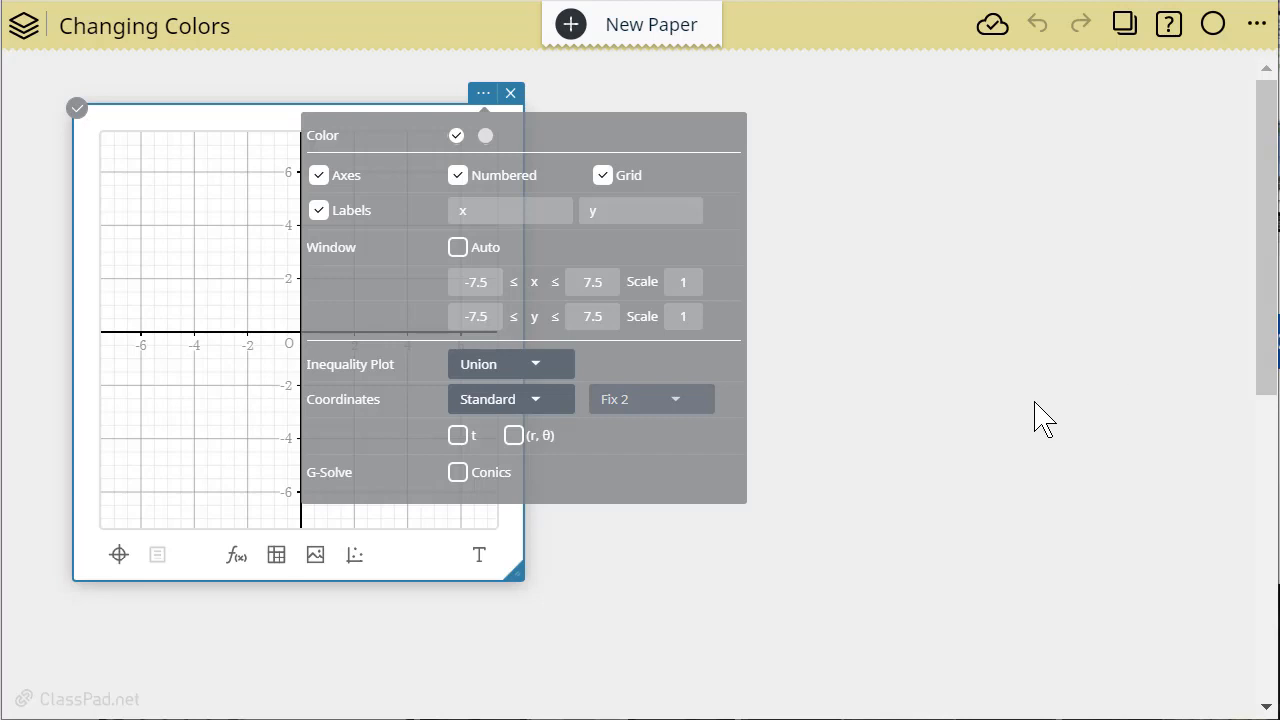
pyautogui.click(666, 606)
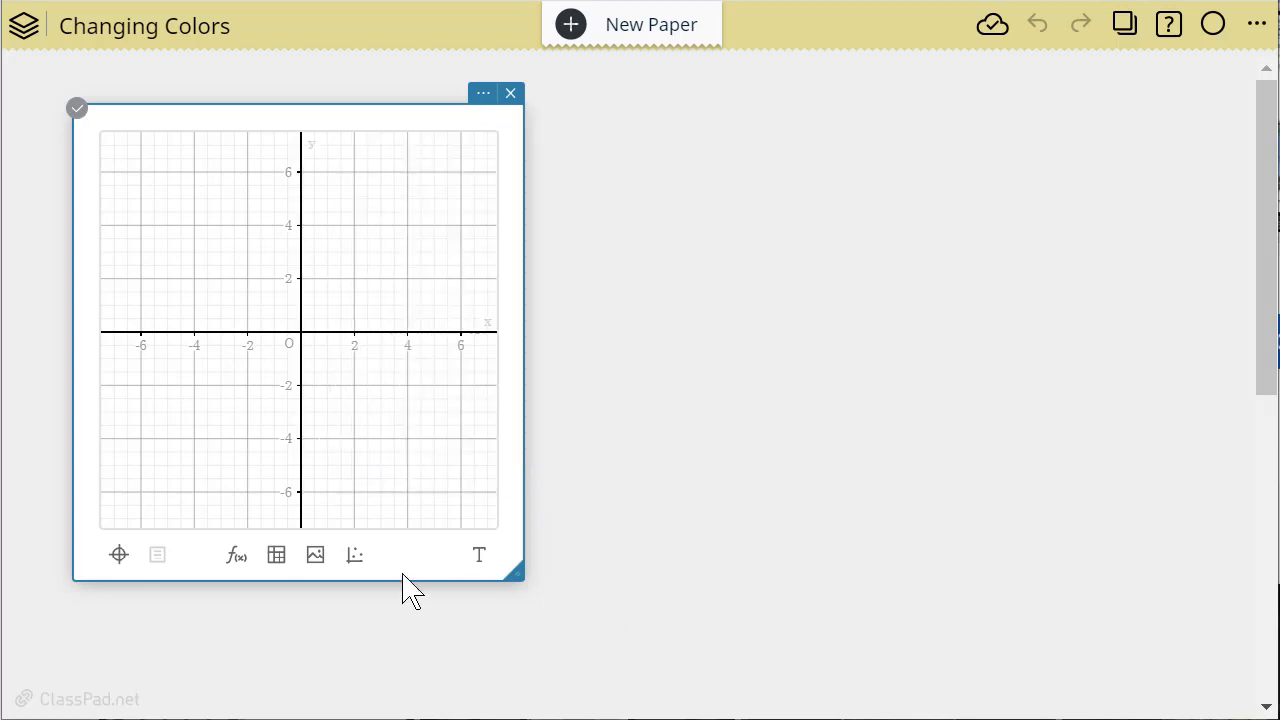
# Attach a function list to the graph and plot the equation y=2x
pyautogui.click(229, 477)
pyautogui.click(240, 568)
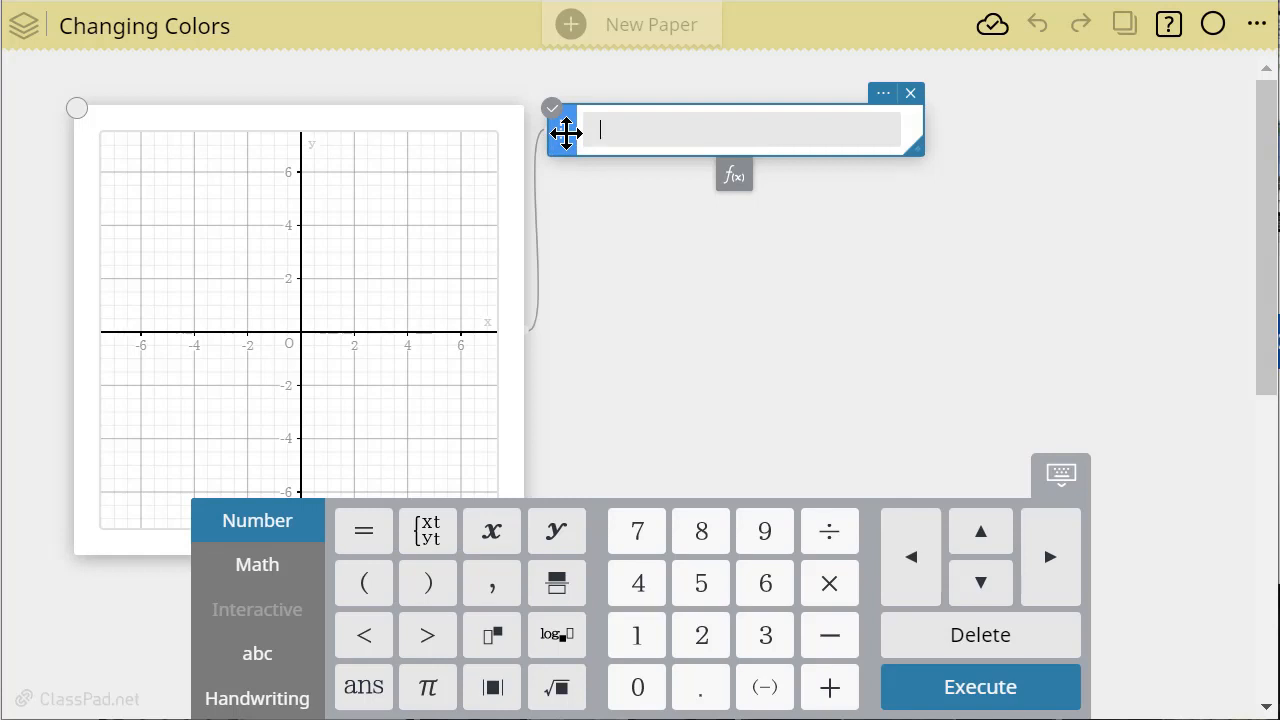
pyautogui.click(565, 131)
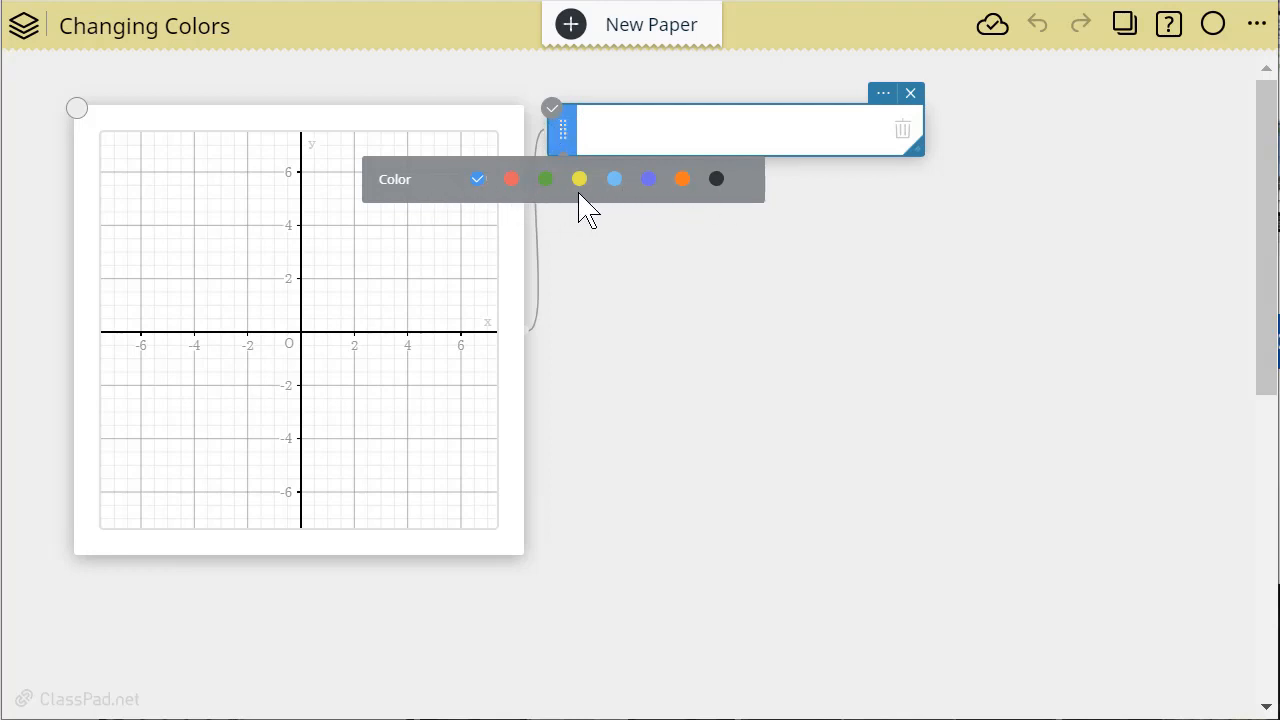
pyautogui.click(640, 142)
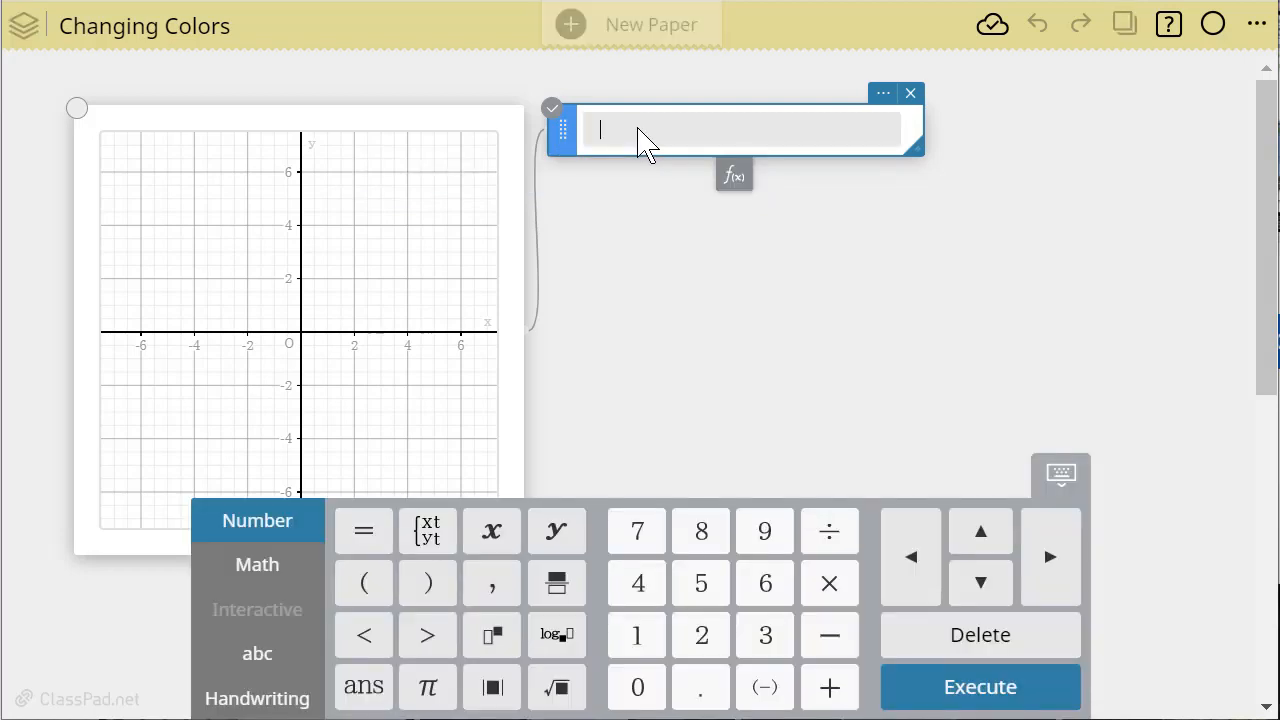
pyautogui.write('2x')
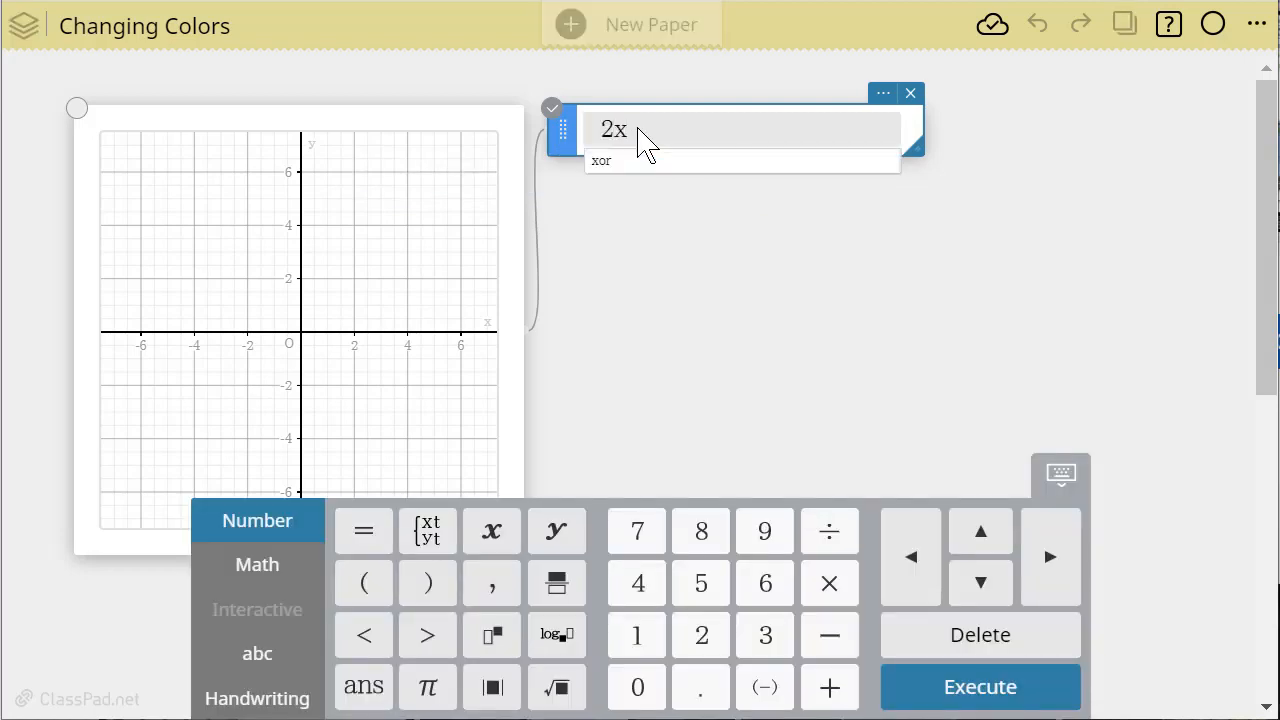
pyautogui.press('Return')
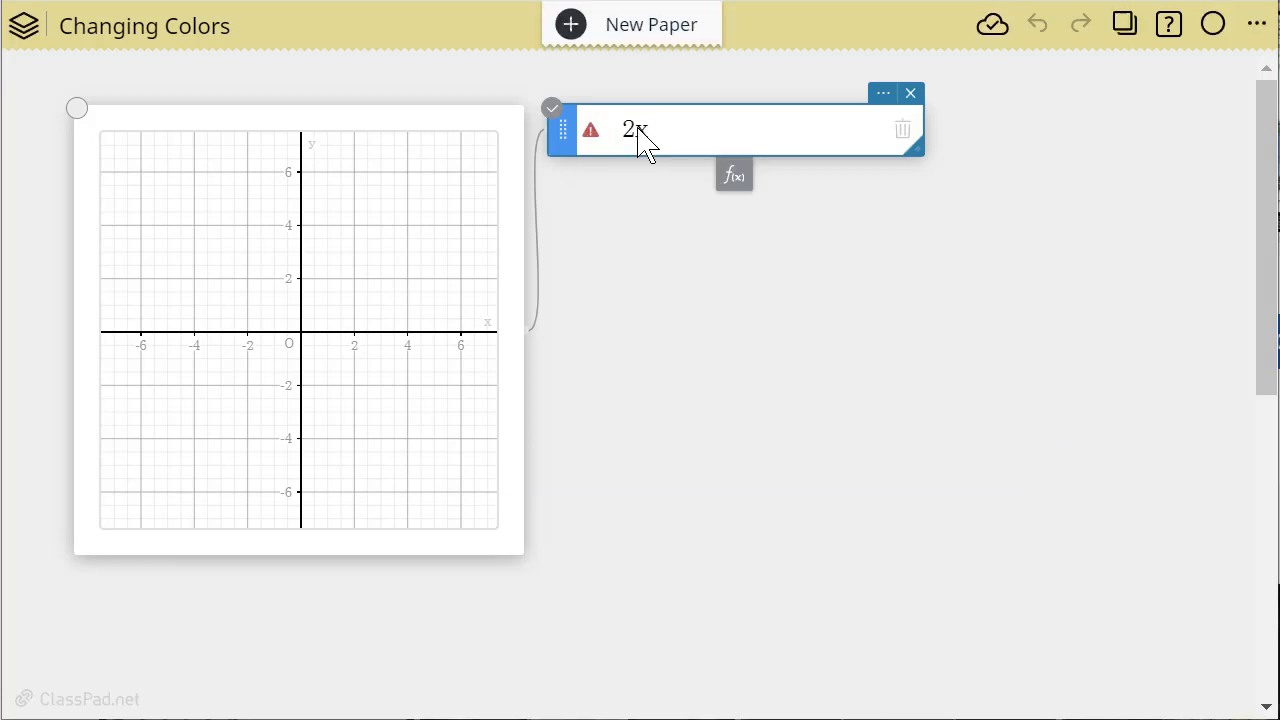
pyautogui.click(634, 128)
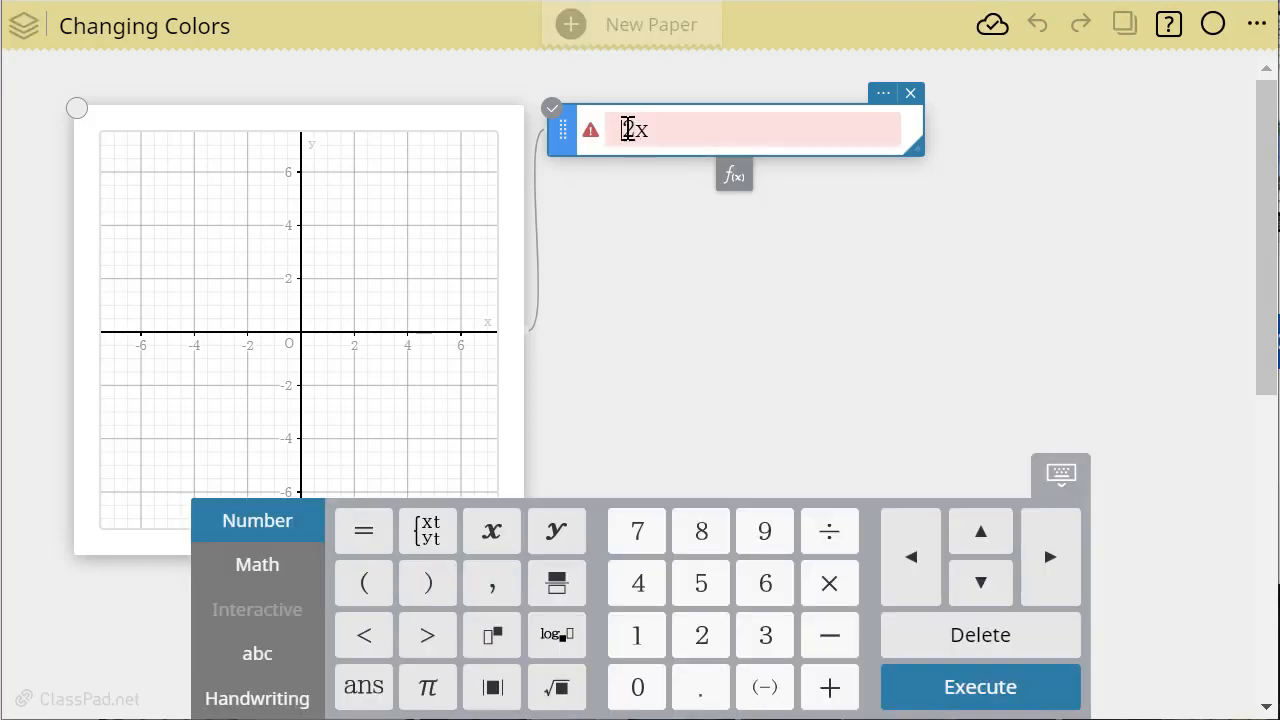
pyautogui.write('y=')
pyautogui.press('Return')
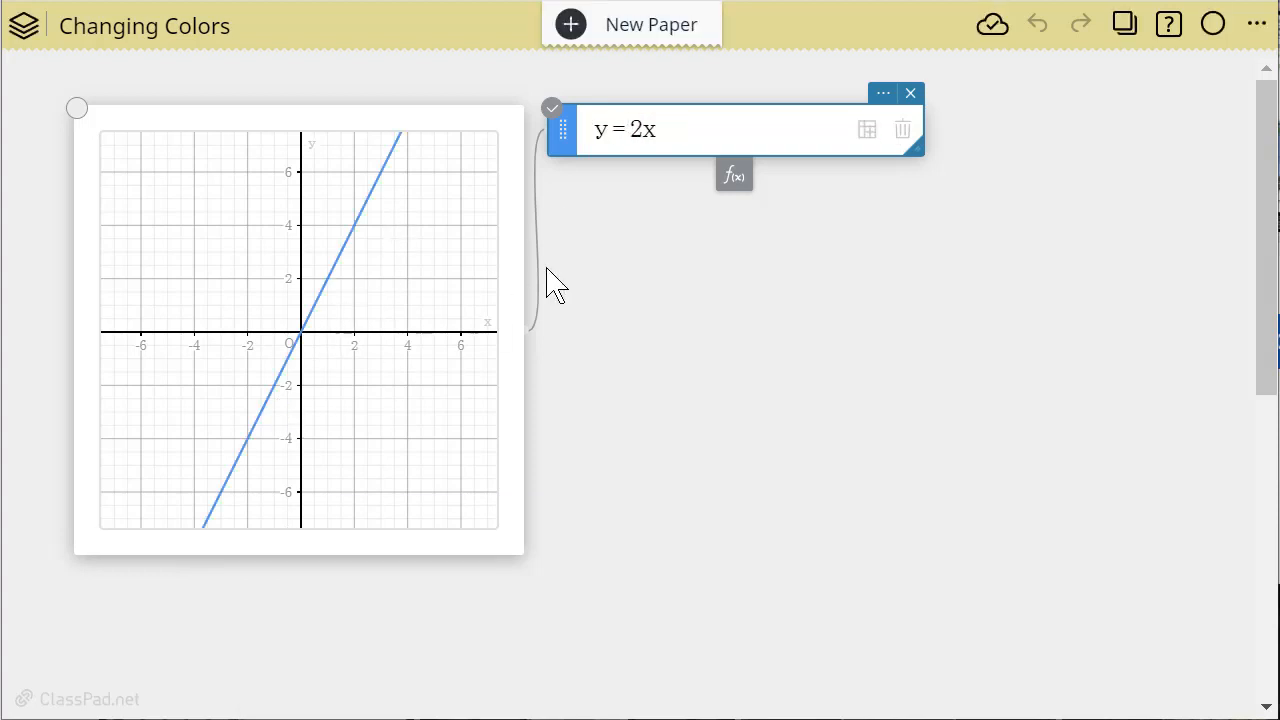
# Add a second, empty function line and switch its color to blue and back to red
pyautogui.click(737, 183)
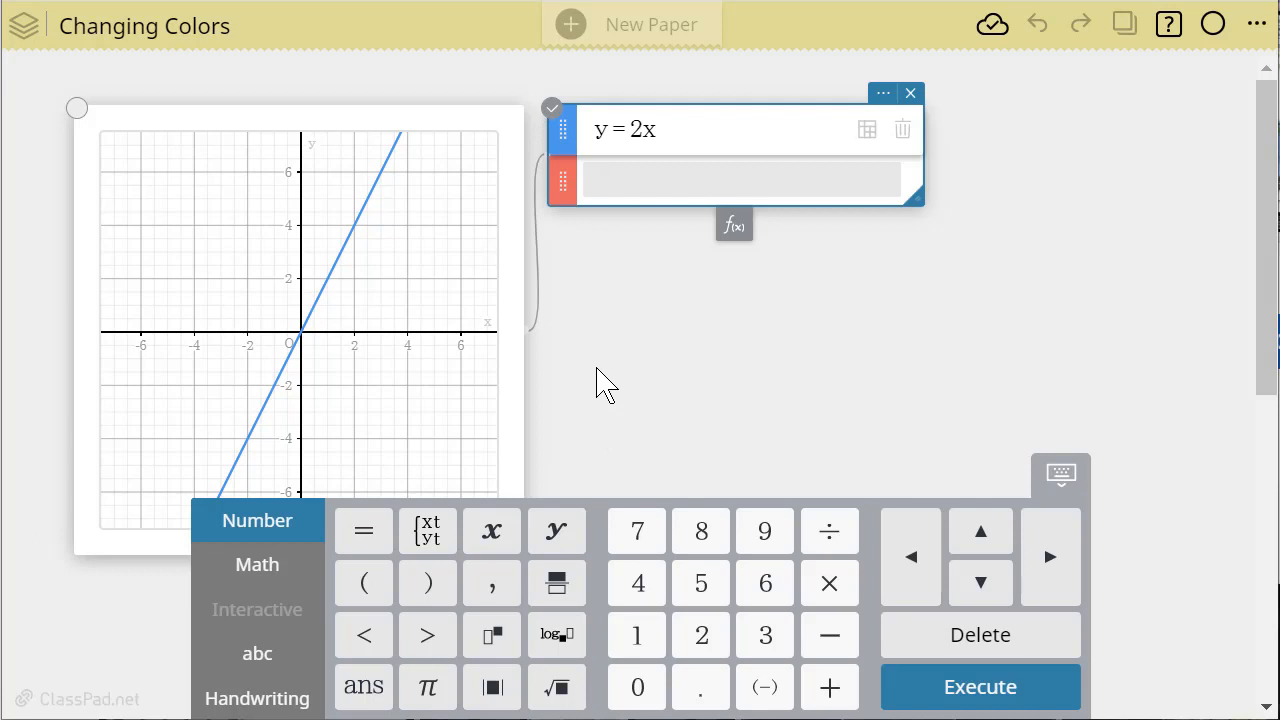
pyautogui.click(564, 180)
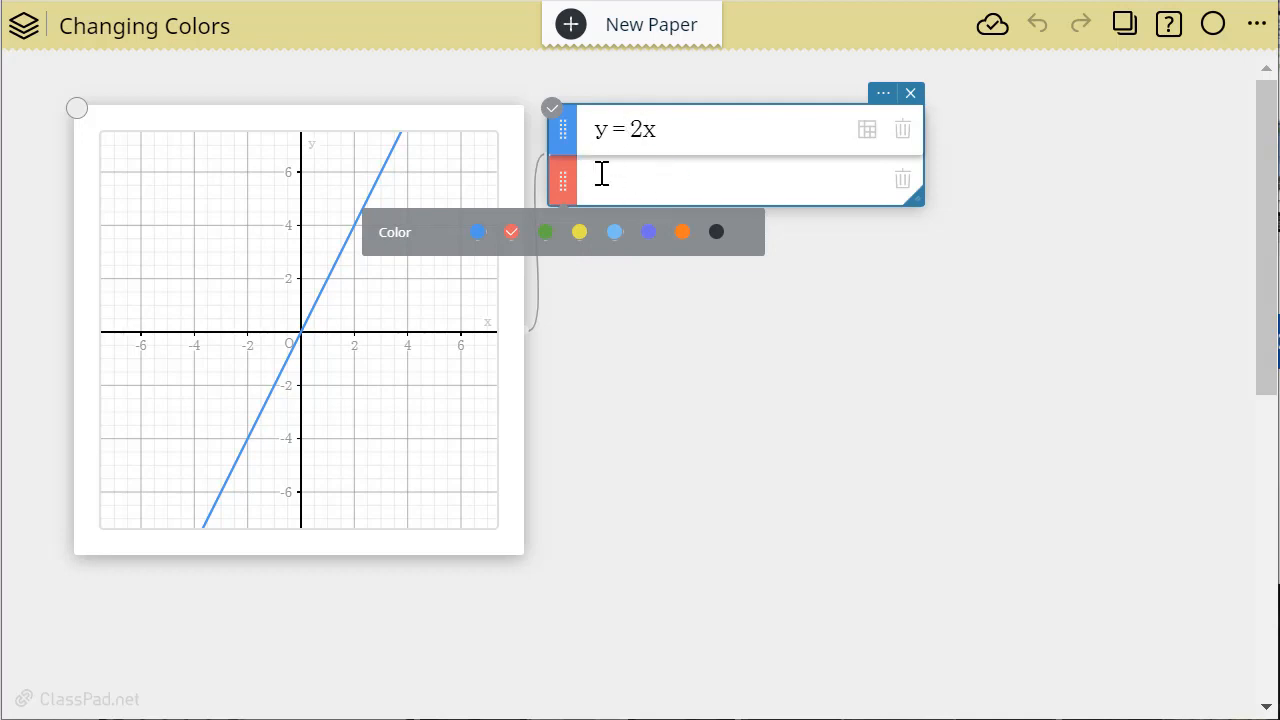
pyautogui.click(477, 233)
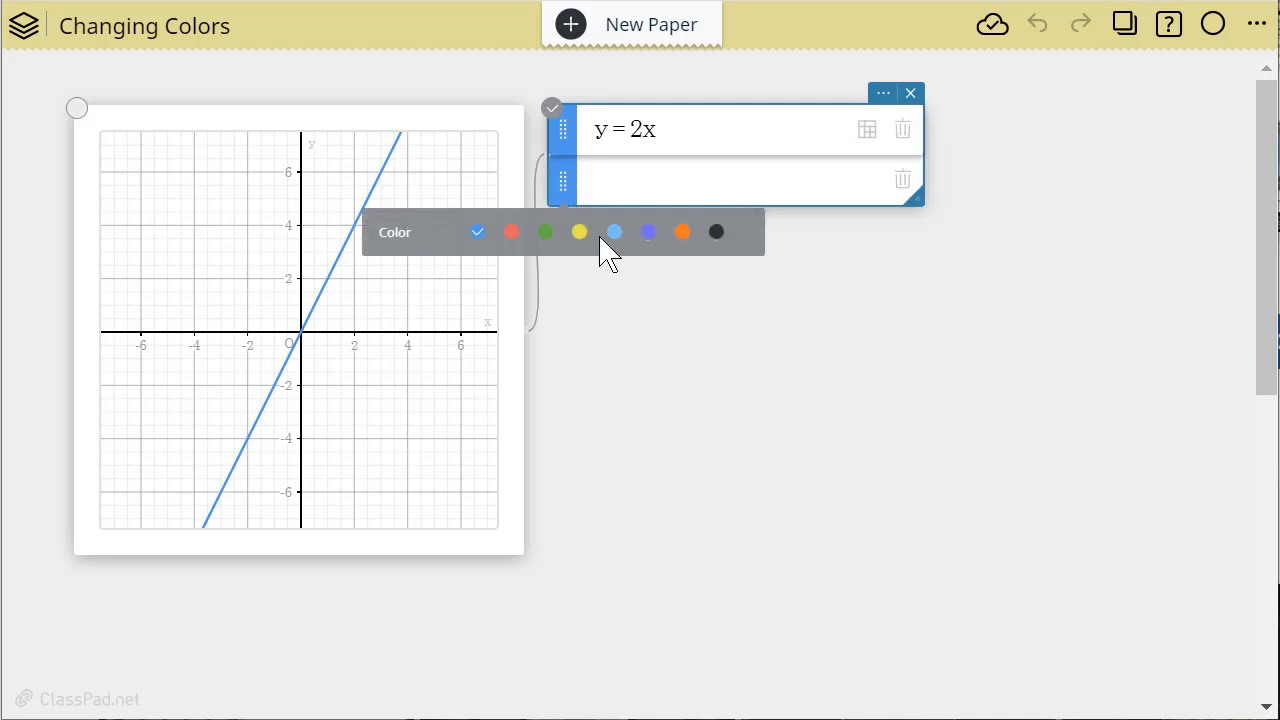
pyautogui.click(510, 234)
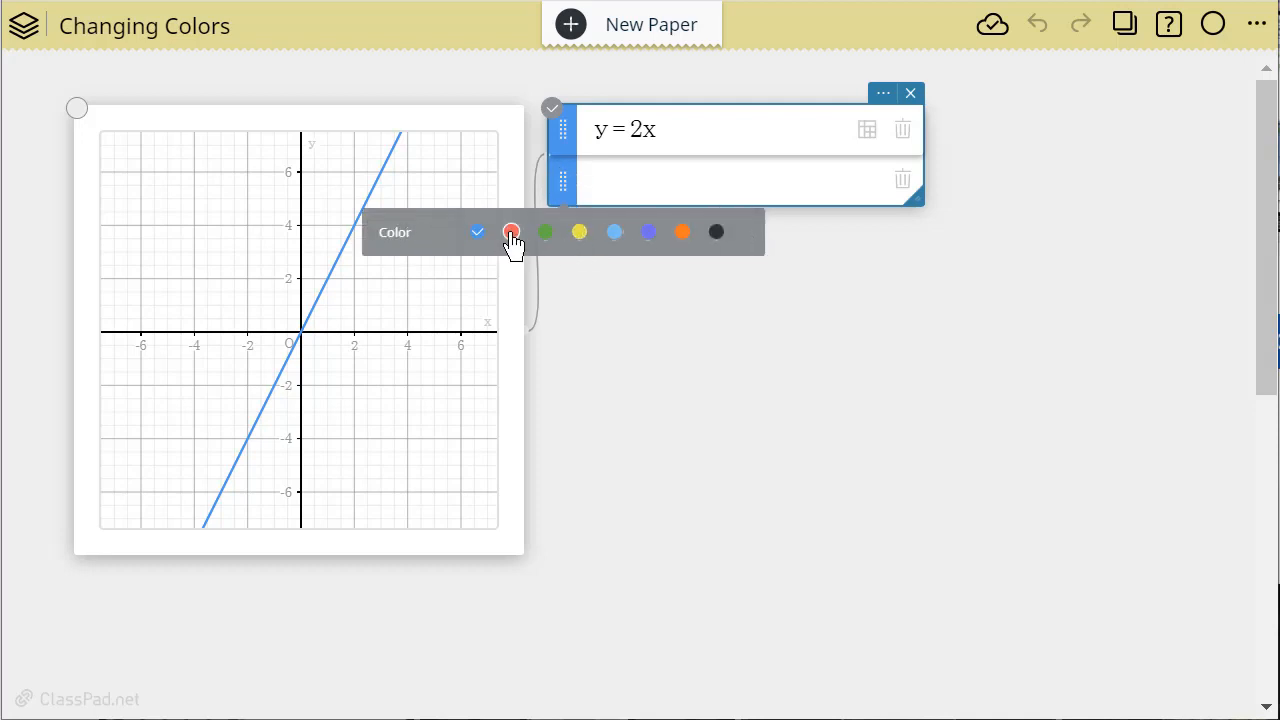
pyautogui.click(872, 408)
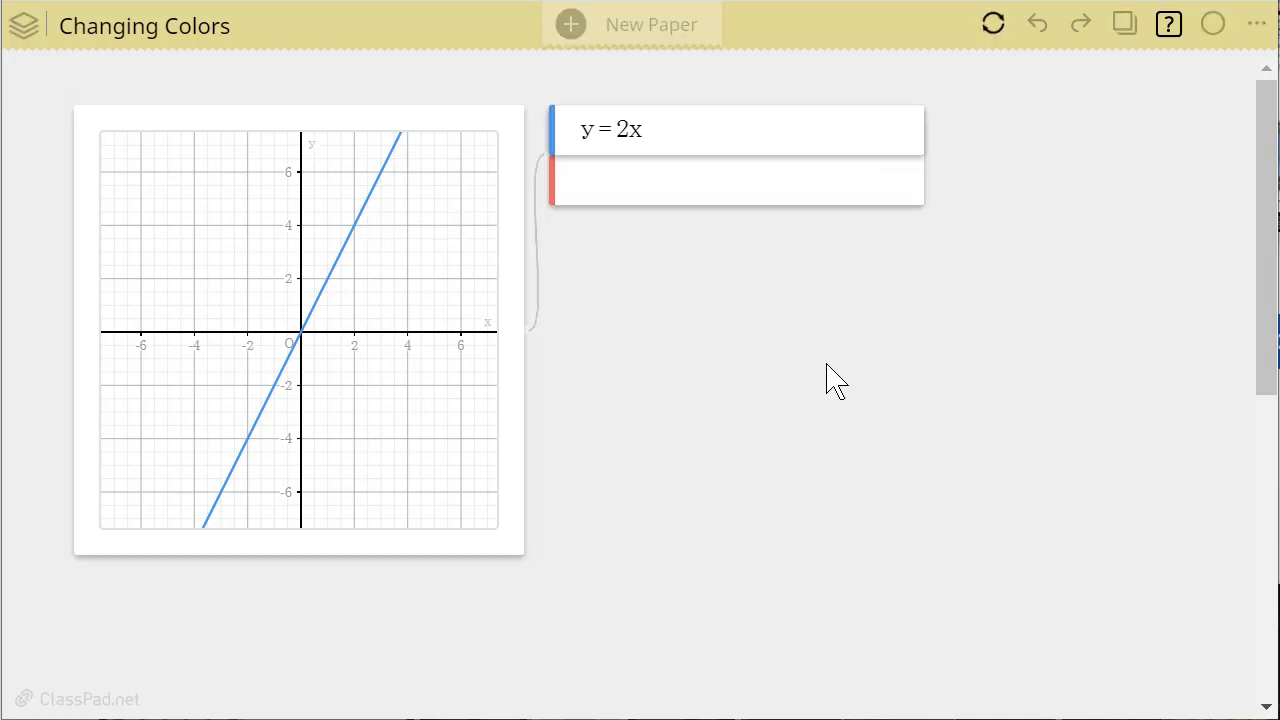
# Hide the graph of y=2x through its line settings and show it again
pyautogui.click(586, 198)
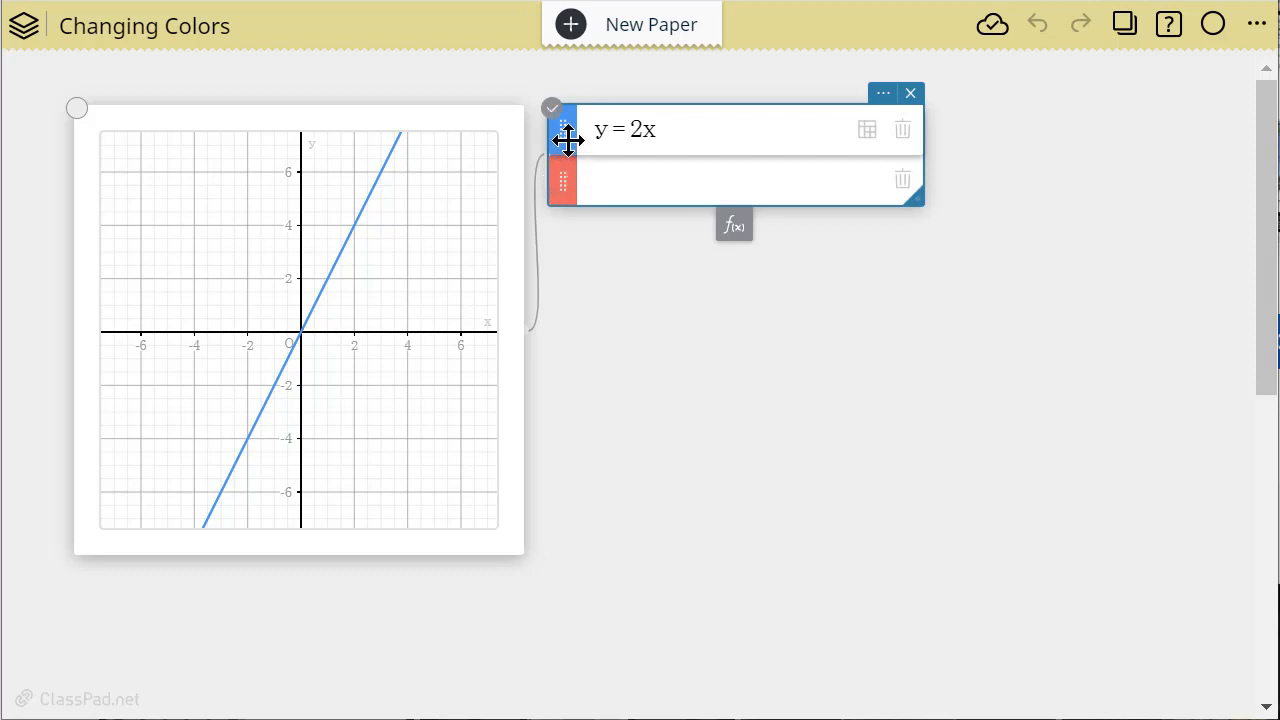
pyautogui.click(566, 138)
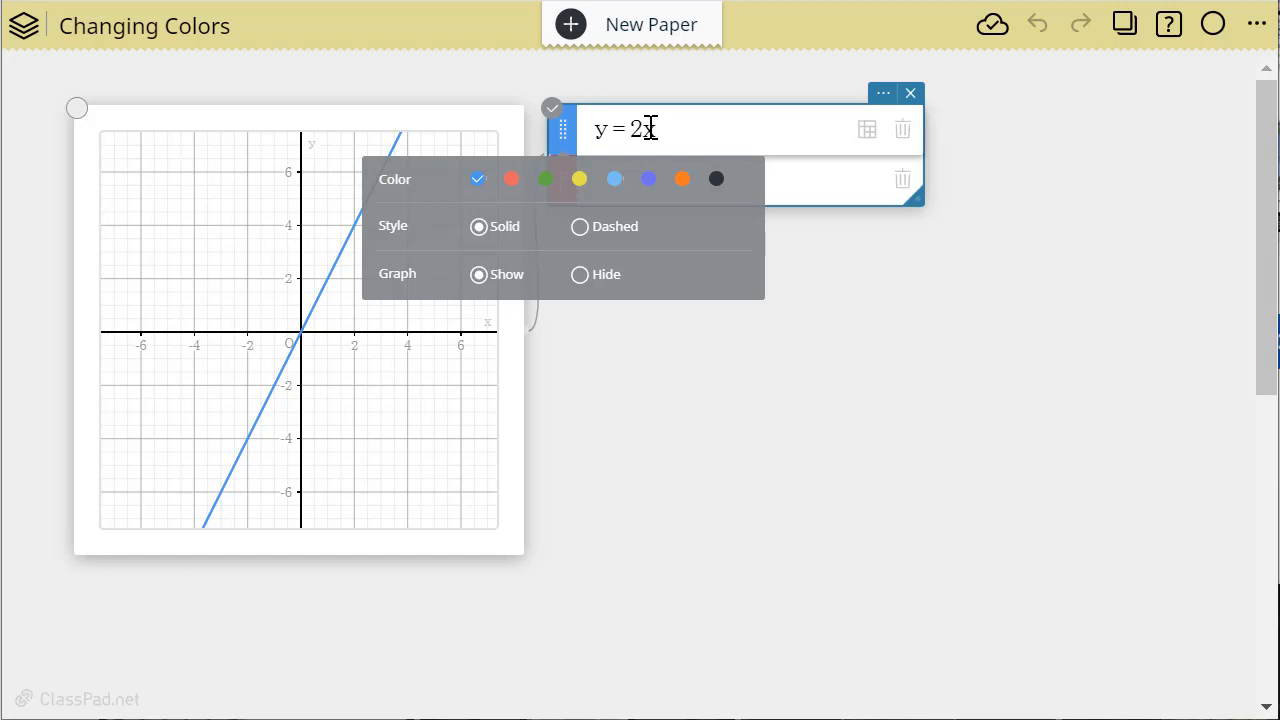
pyautogui.click(580, 276)
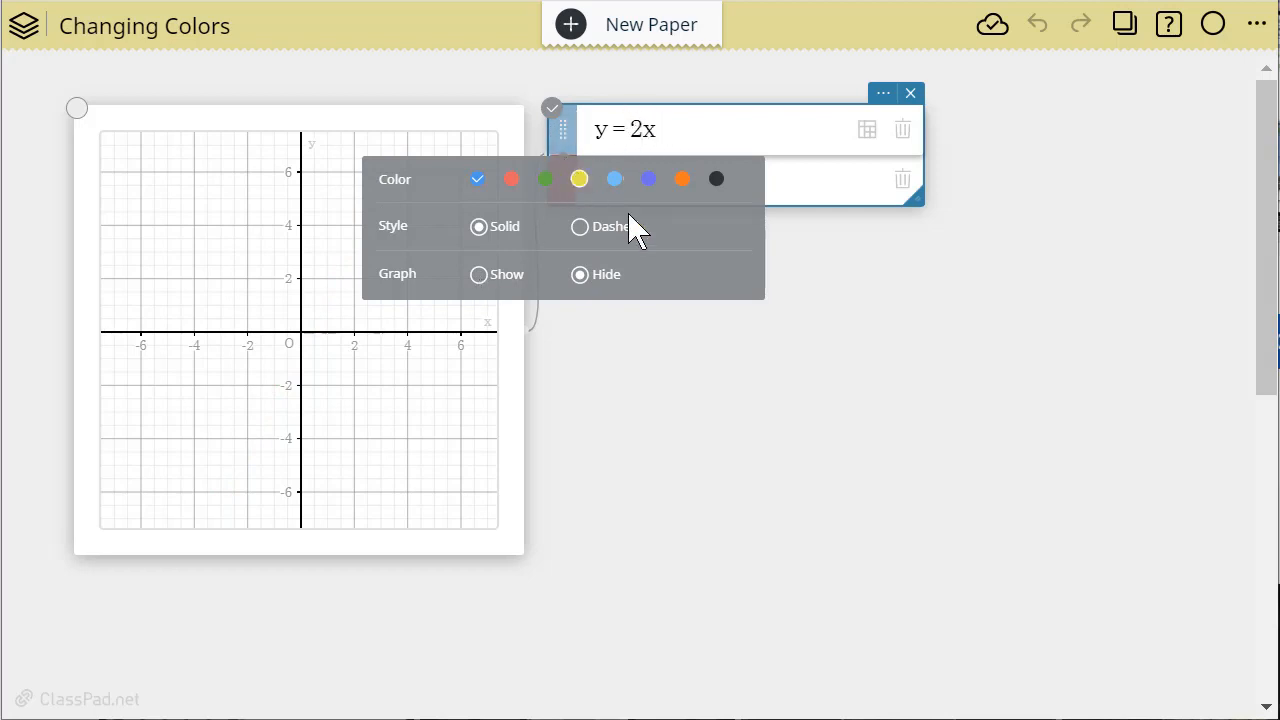
pyautogui.click(800, 335)
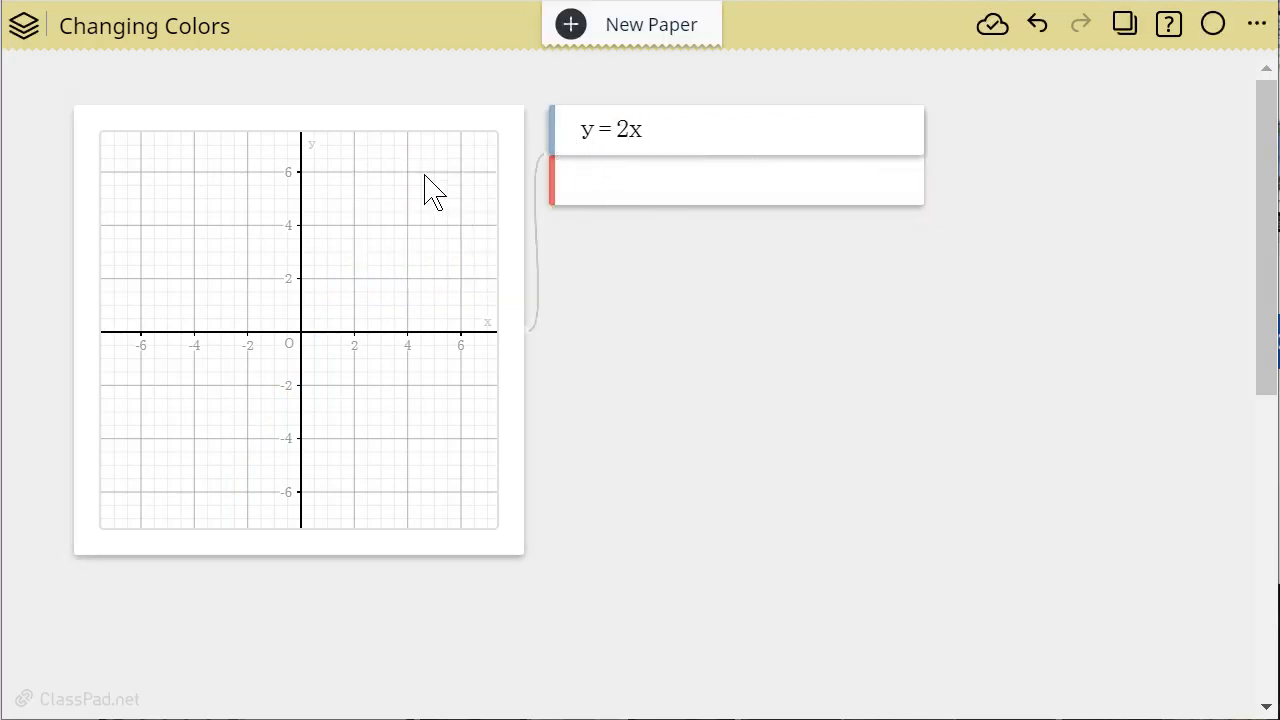
pyautogui.click(567, 129)
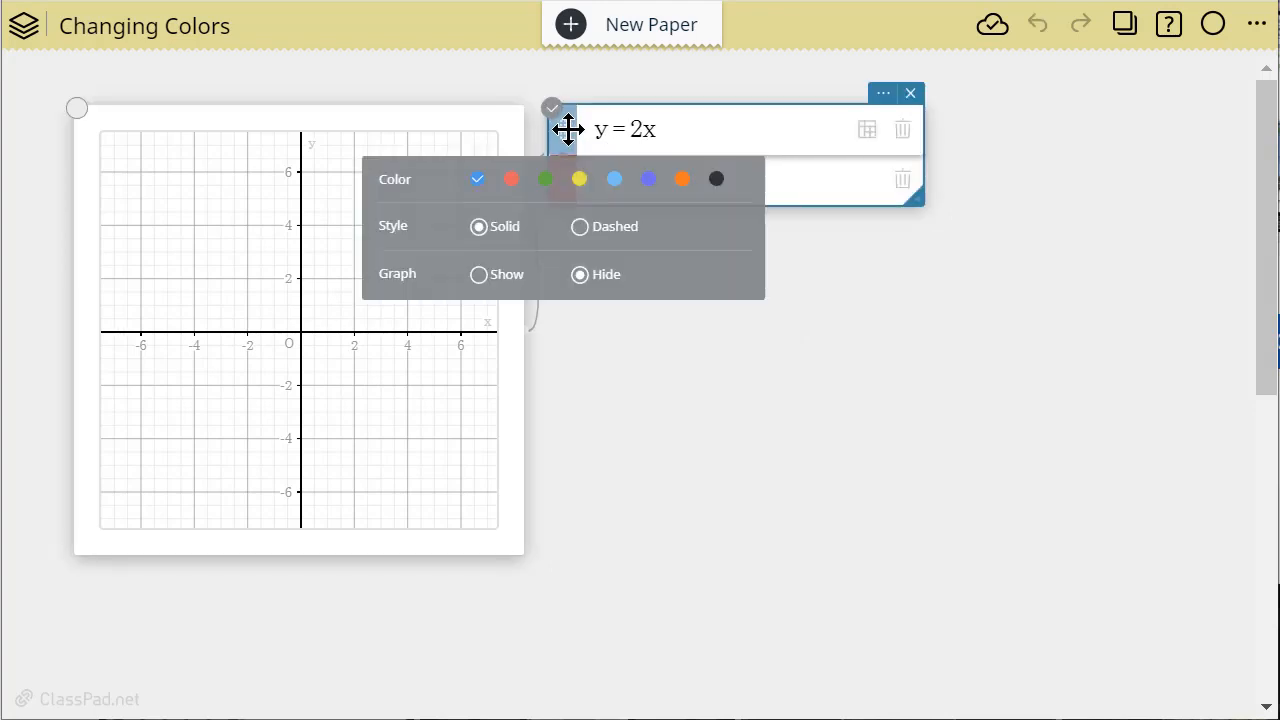
pyautogui.click(479, 280)
pyautogui.click(711, 415)
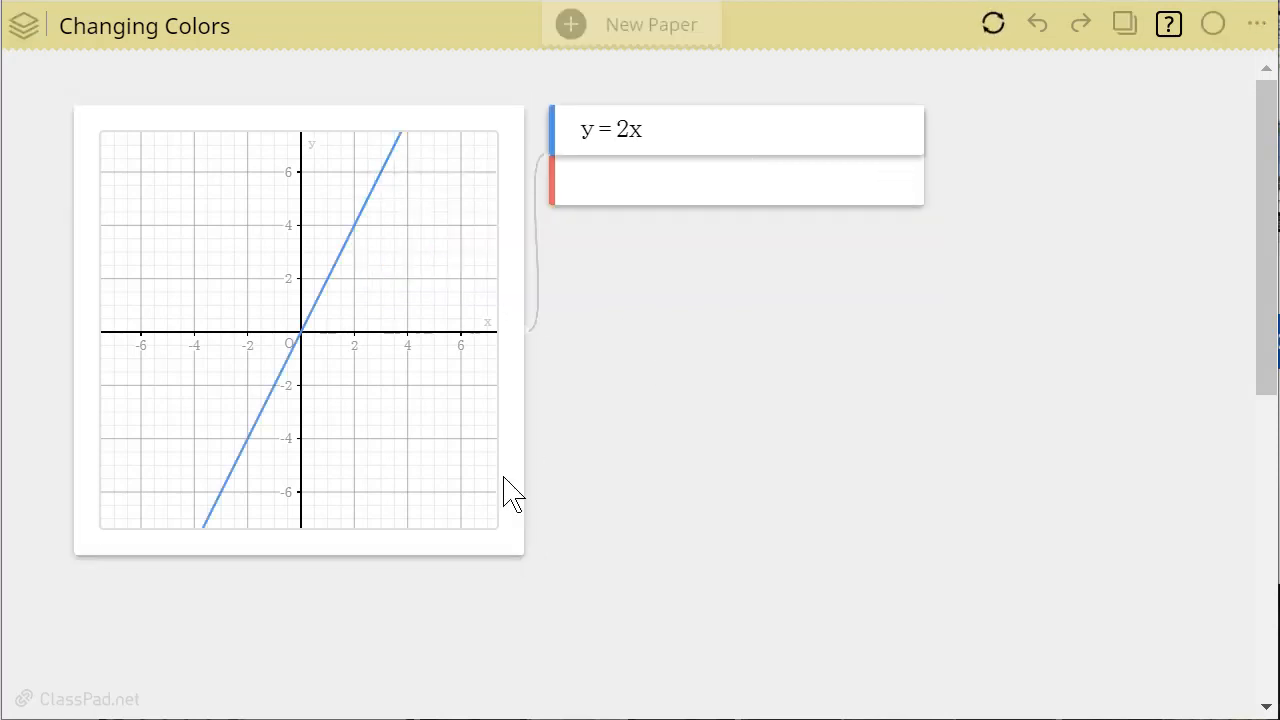
# Attach an empty x-y data table for plotting to the graph and place it below the function list
pyautogui.click(370, 465)
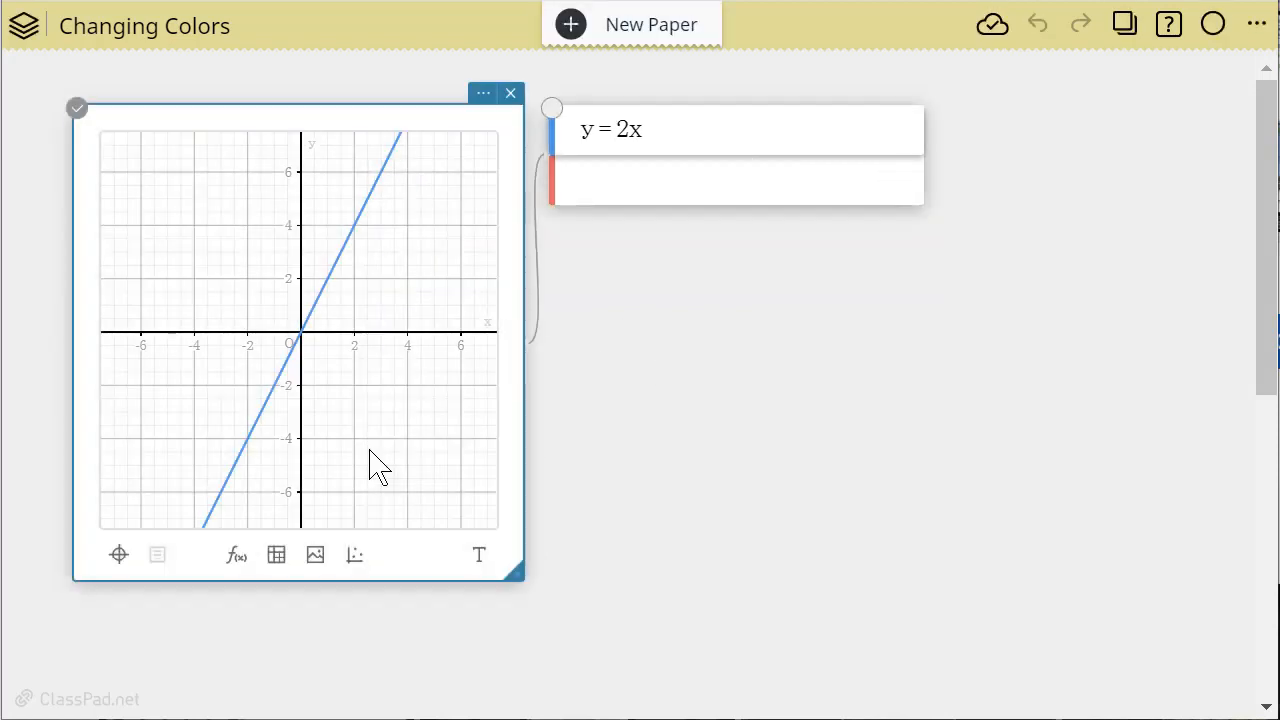
pyautogui.click(356, 562)
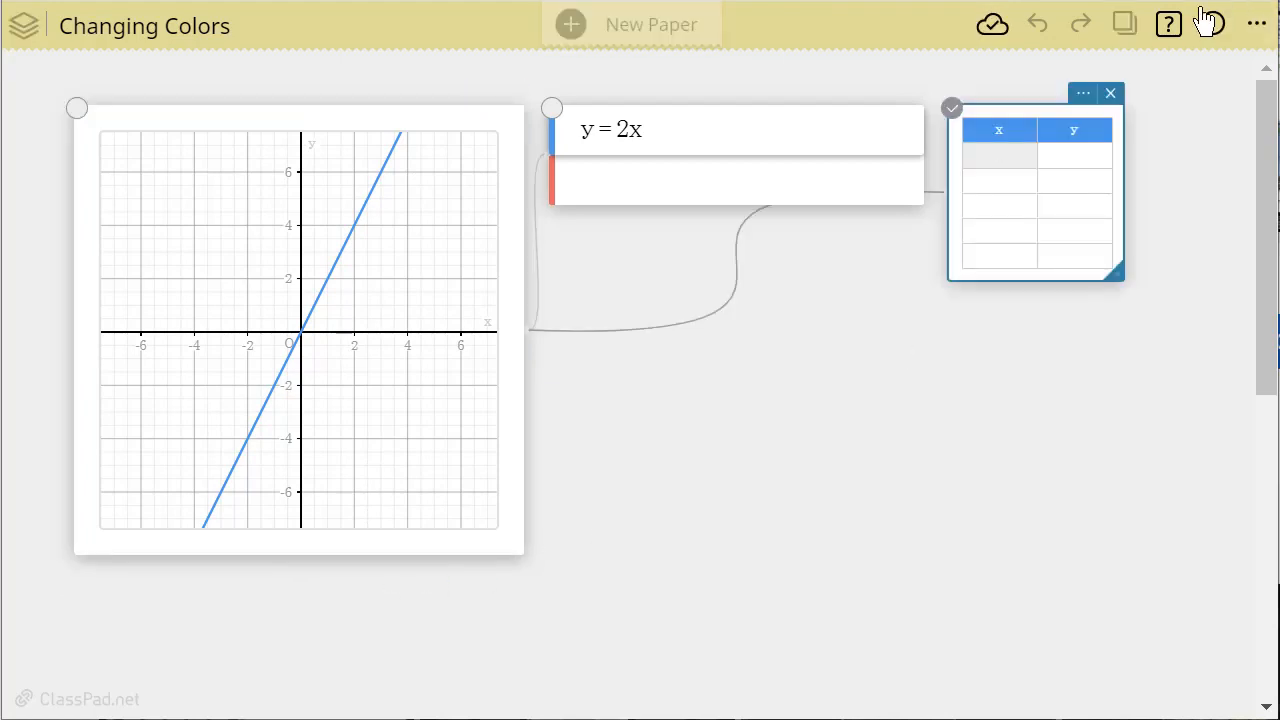
pyautogui.moveTo(1032, 118); pyautogui.dragTo(691, 260)
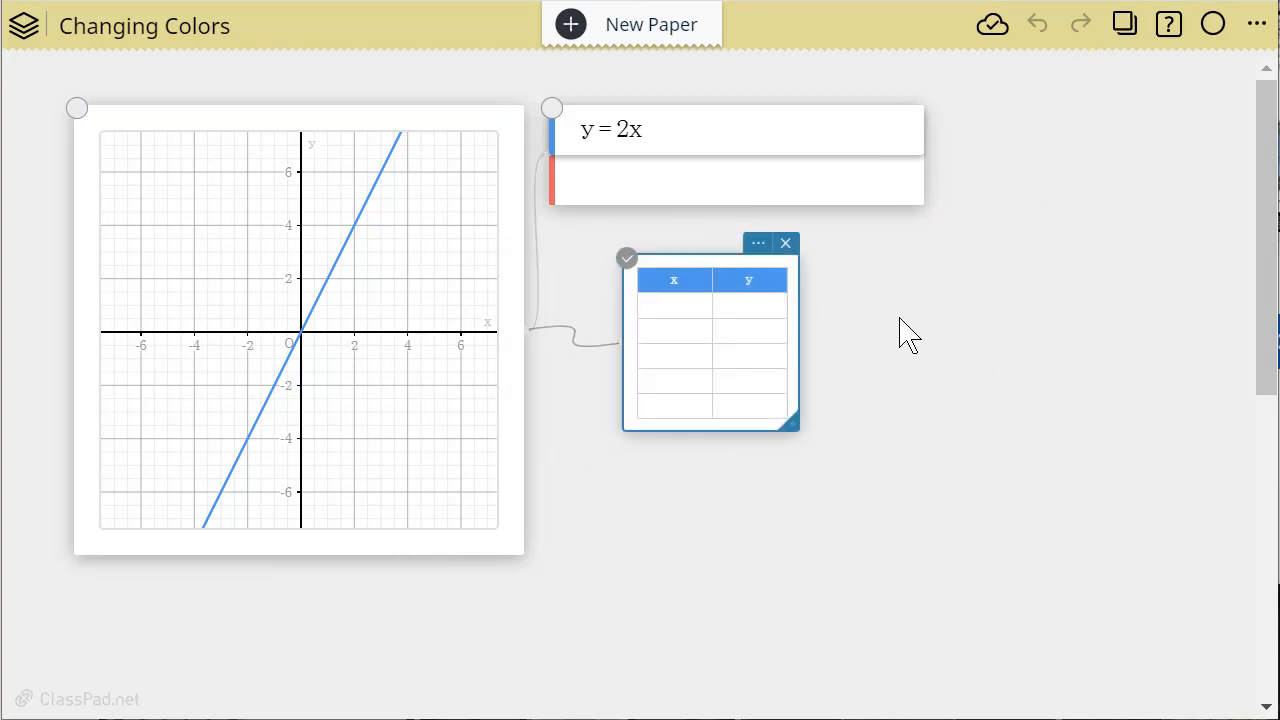
# Try a gray background on the data table, restore white, and set its plot color to purple
pyautogui.click(760, 245)
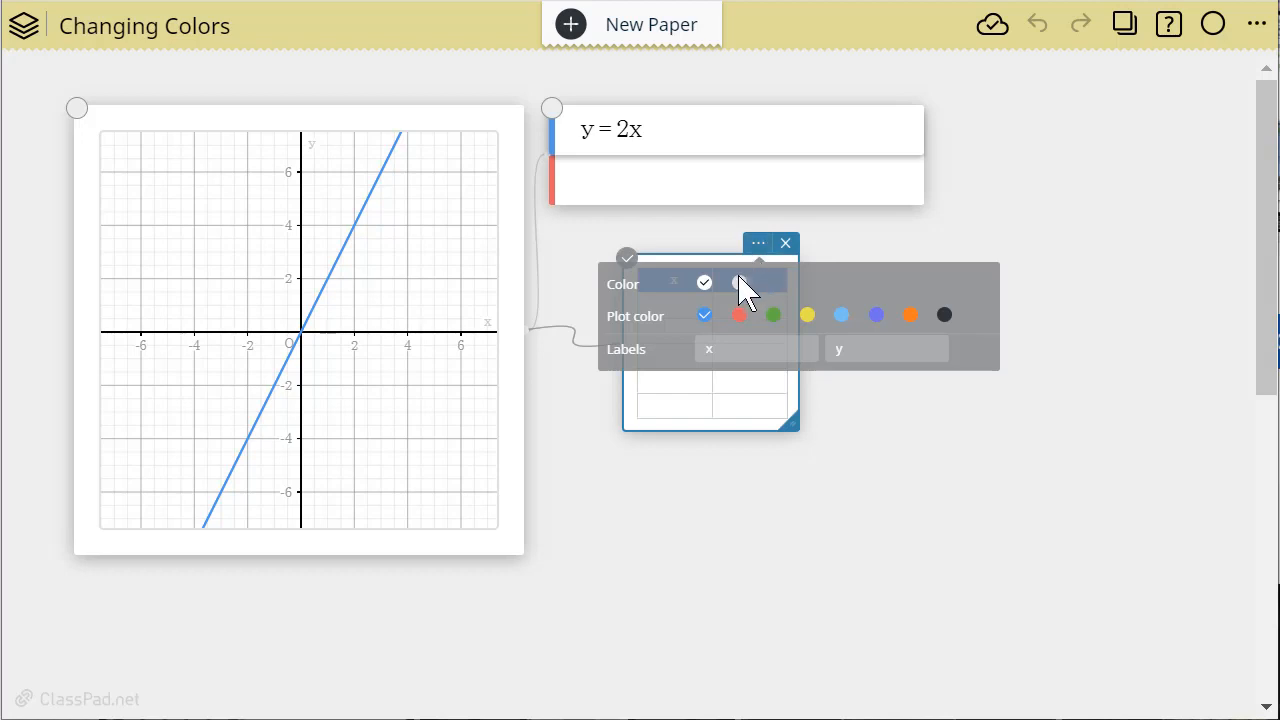
pyautogui.click(739, 282)
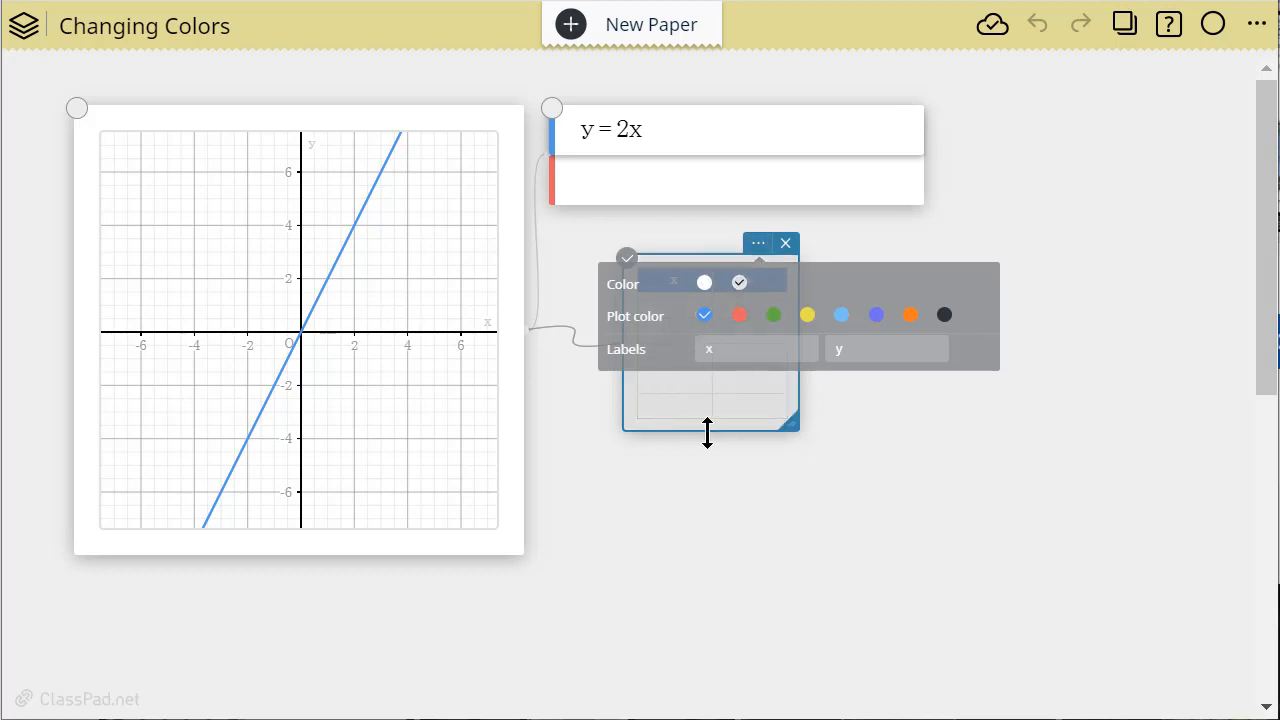
pyautogui.click(704, 284)
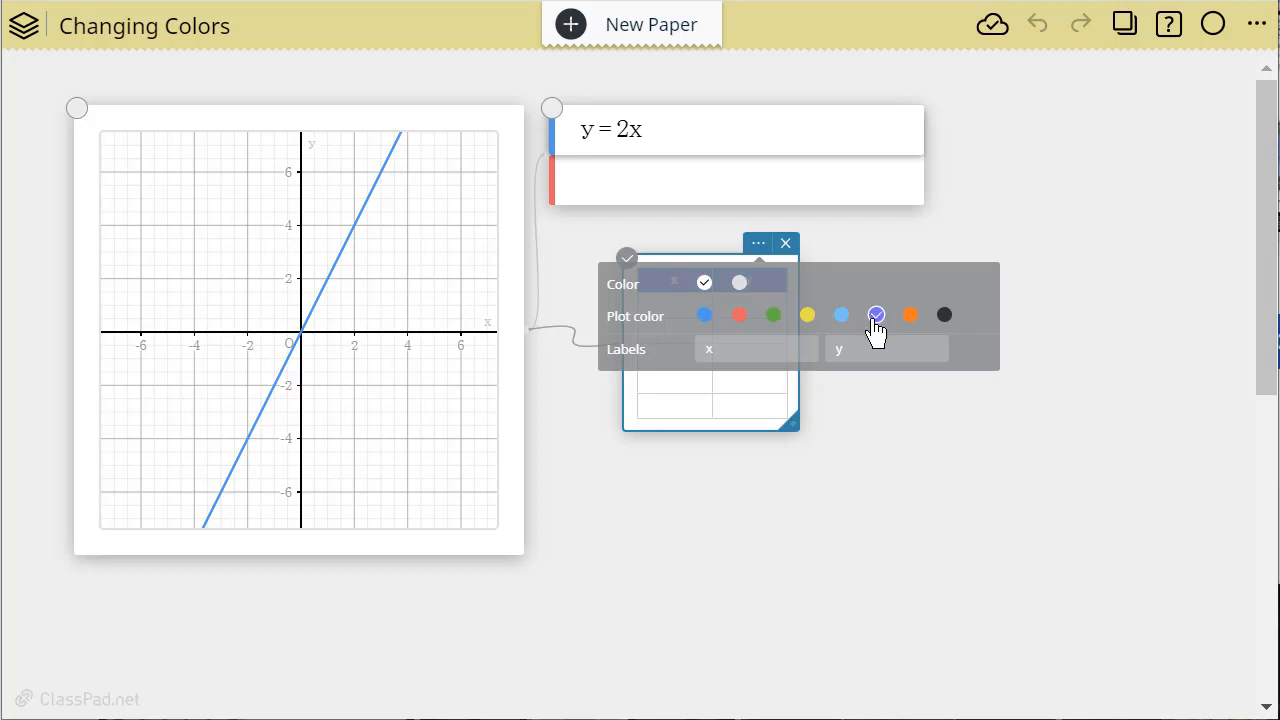
pyautogui.click(919, 462)
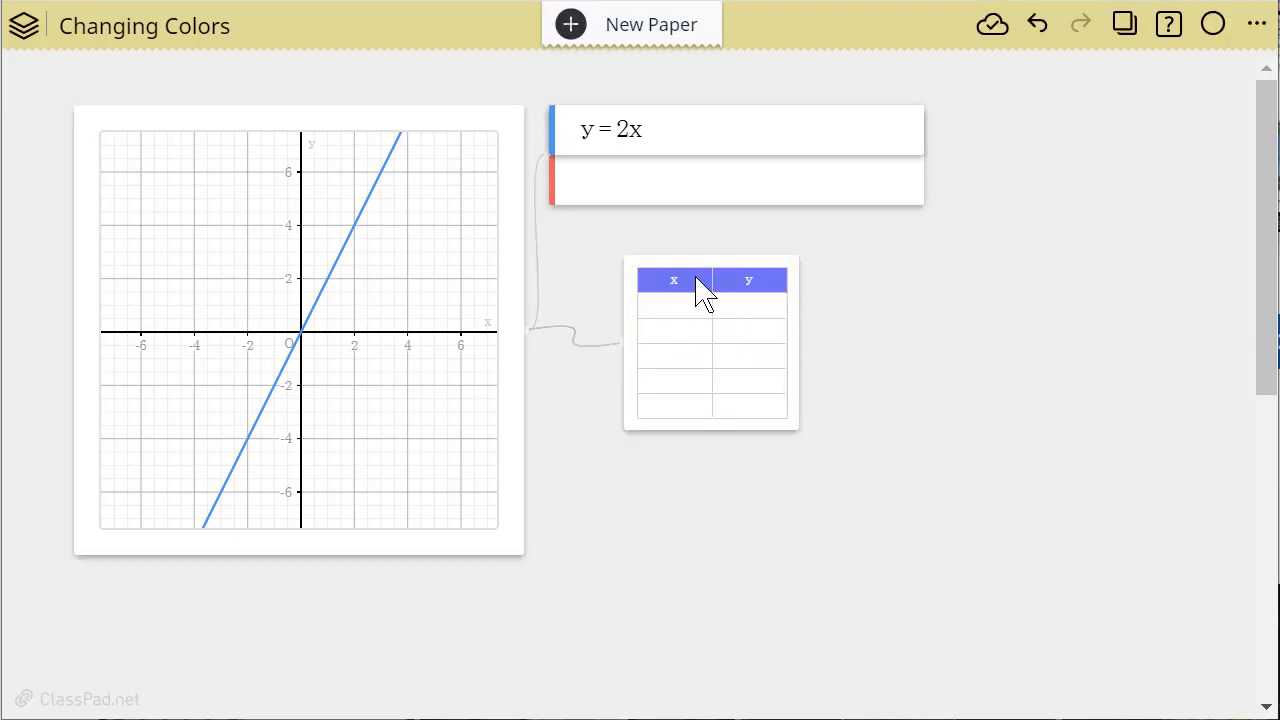
# Enter the points (1, 2), (1, 3) and (1, 4) in the first three rows of the data table
pyautogui.click(689, 323)
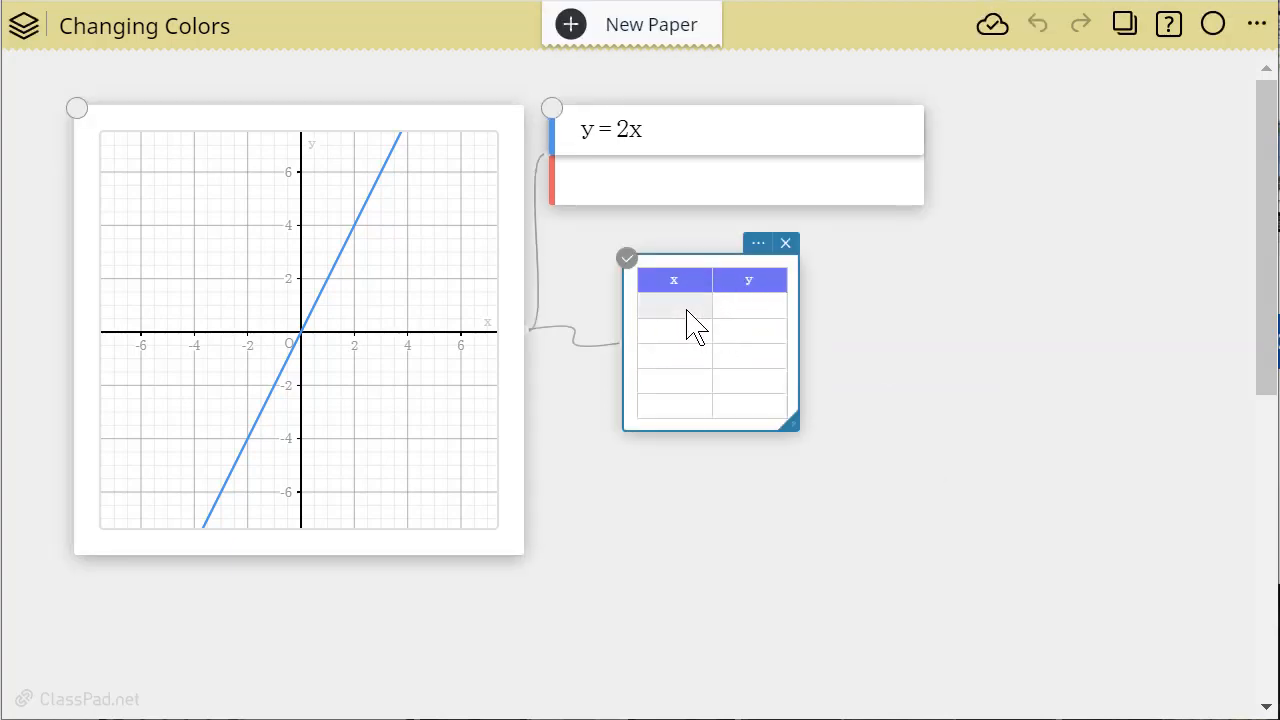
pyautogui.click(687, 310)
pyautogui.press('Tab')
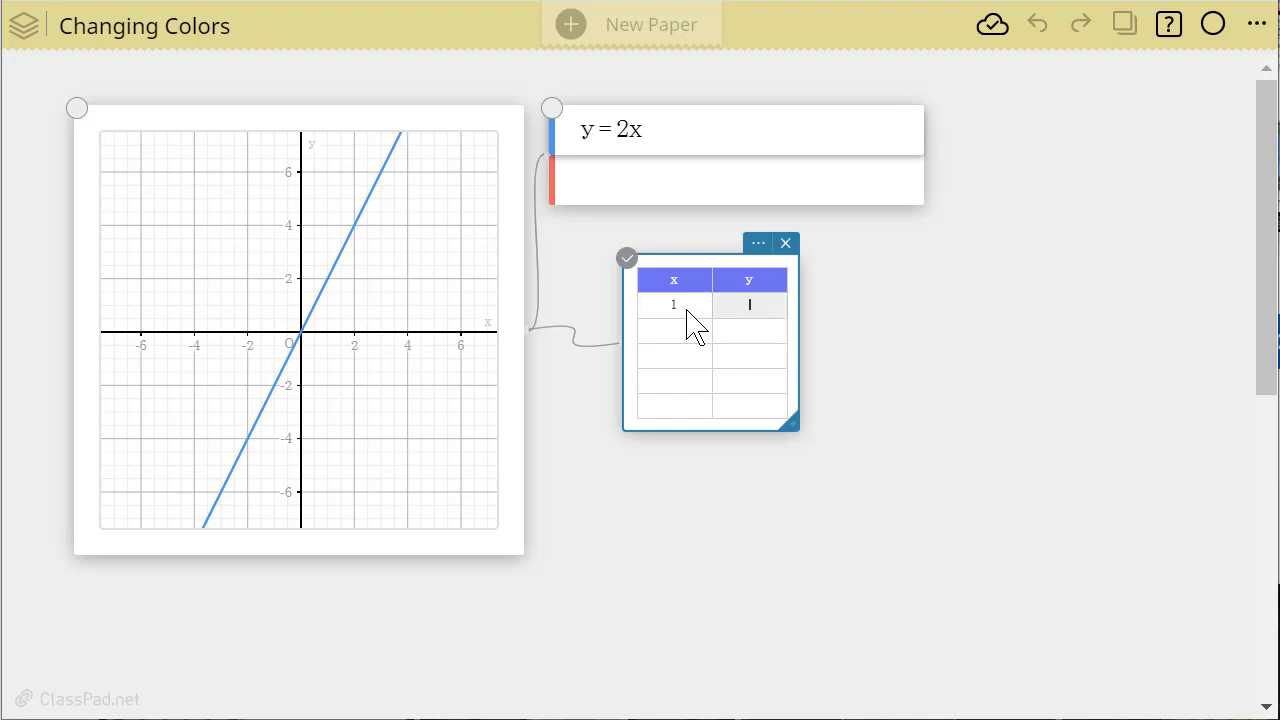
pyautogui.press('Return')
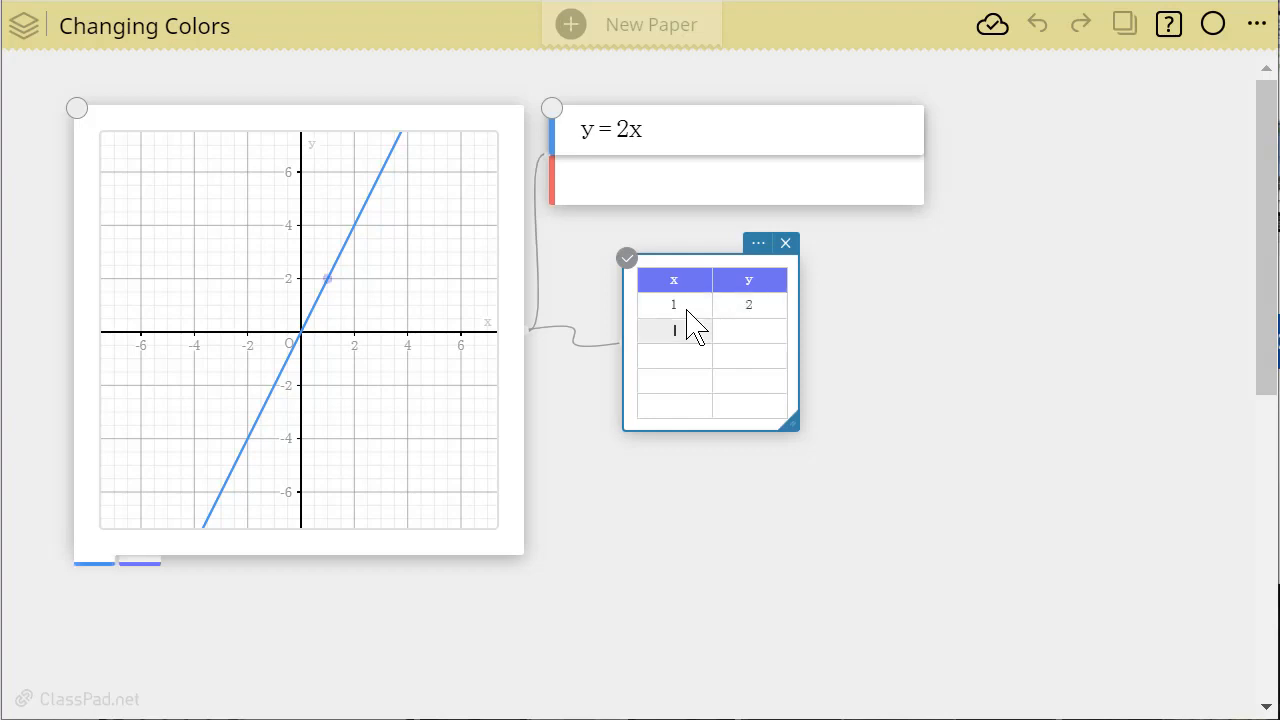
pyautogui.press('Tab')
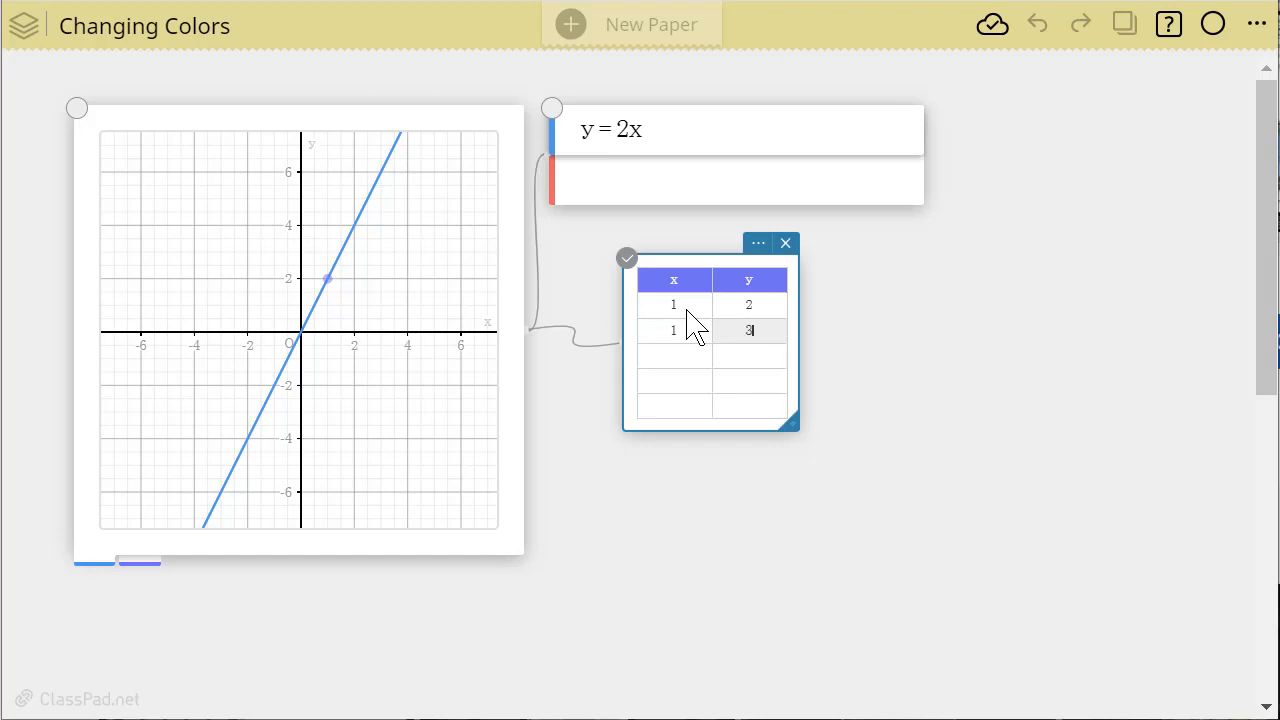
pyautogui.press('Return')
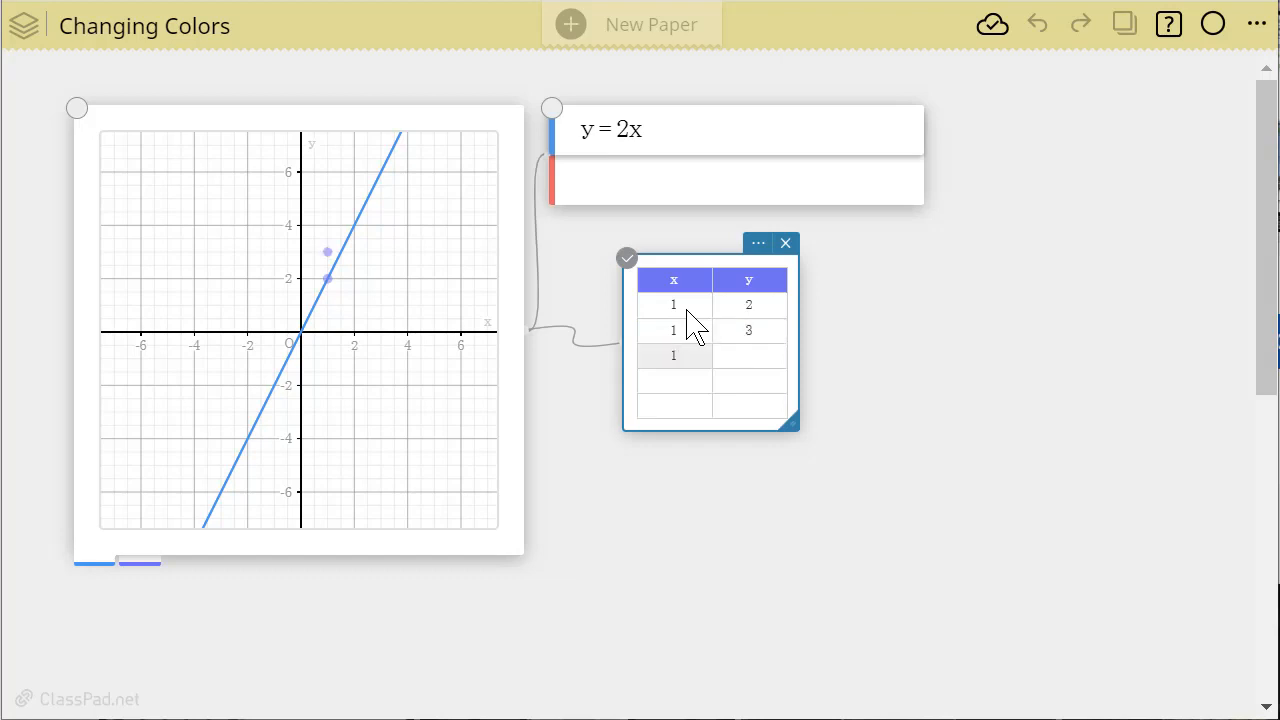
pyautogui.press('Tab')
pyautogui.write('4')
pyautogui.press('Return')
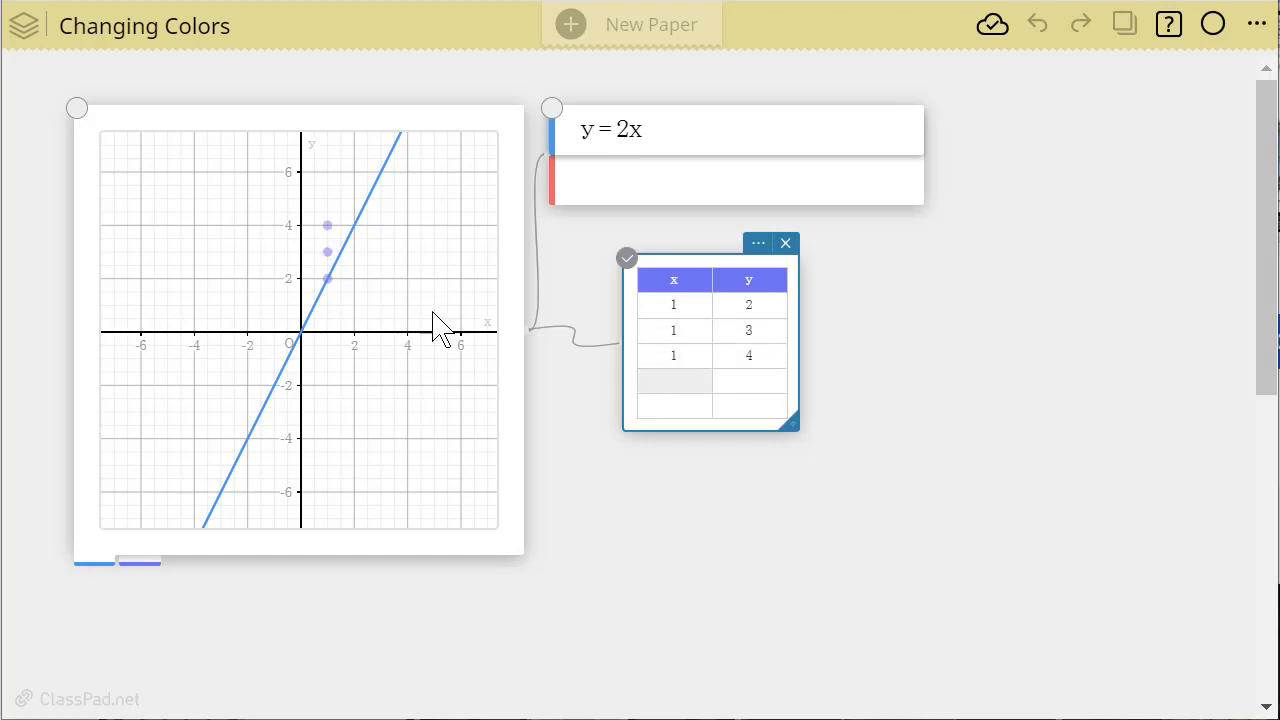
# Move the three plotted points on the graph to about (-4.28, 3.25), (4.8, 2.88) and (3.34, -2.3)
pyautogui.click(333, 229)
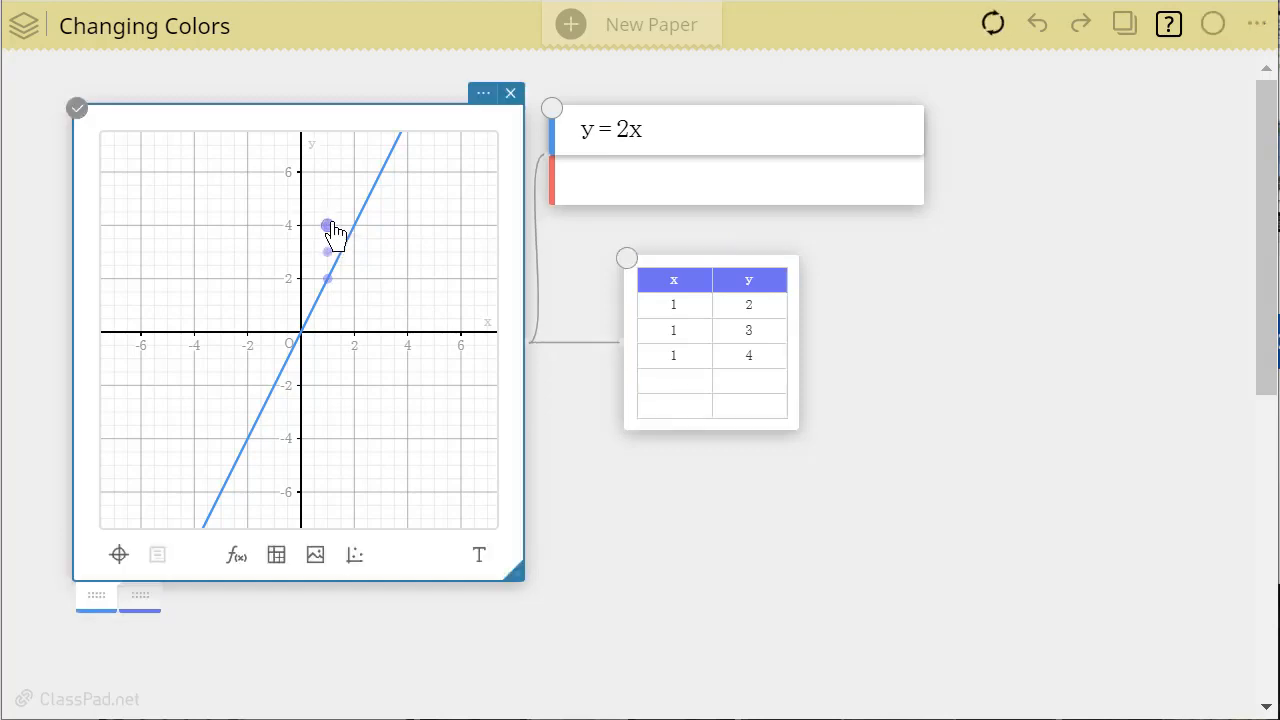
pyautogui.moveTo(333, 229); pyautogui.dragTo(187, 252)
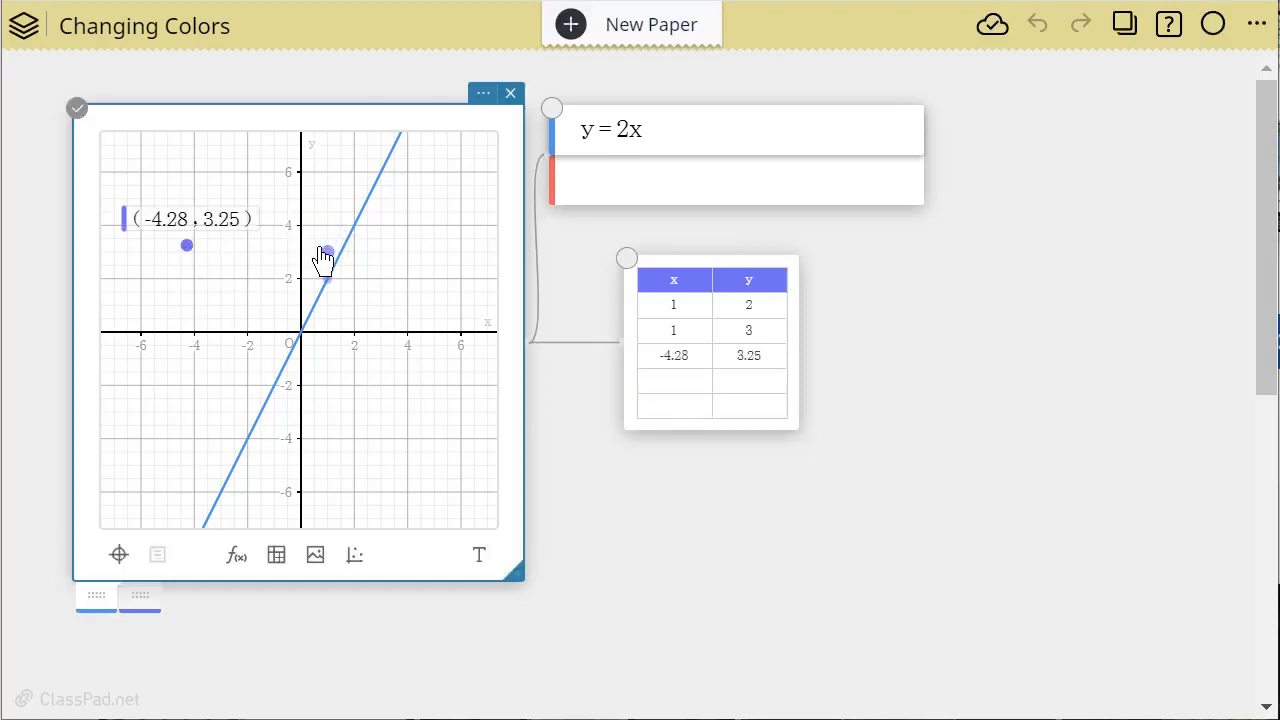
pyautogui.moveTo(328, 253); pyautogui.dragTo(429, 255)
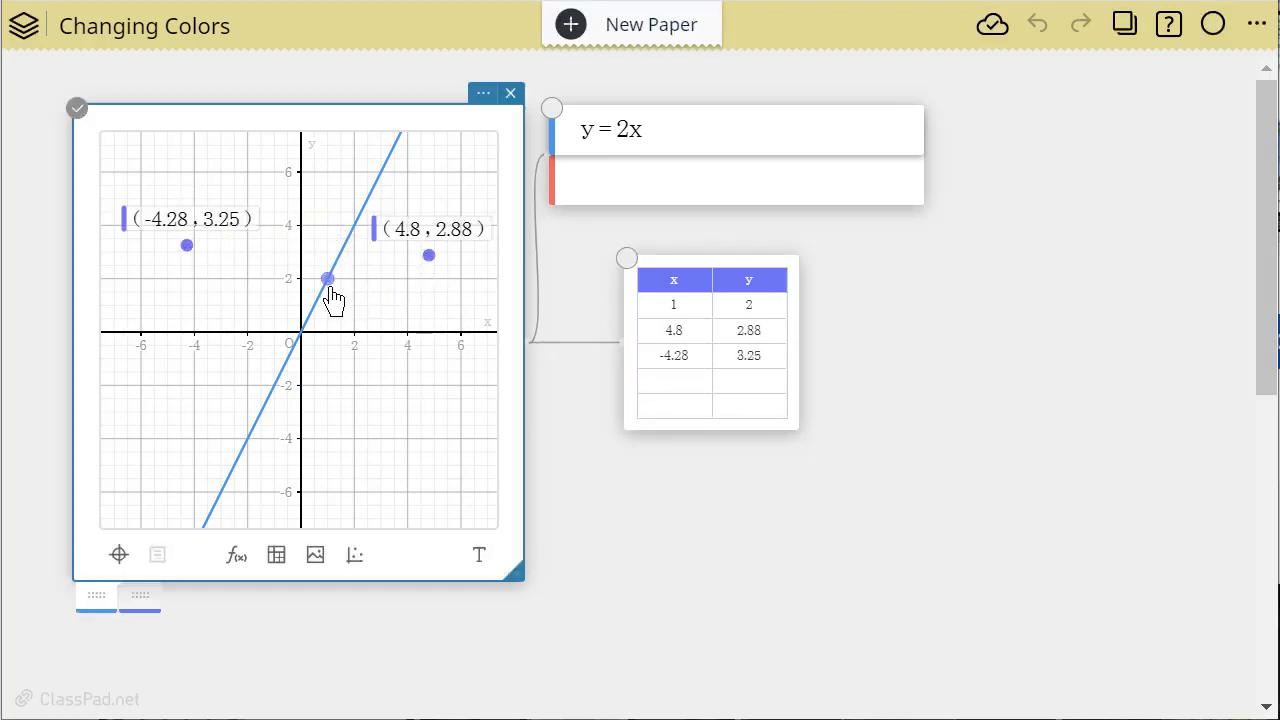
pyautogui.moveTo(333, 298); pyautogui.dragTo(393, 403)
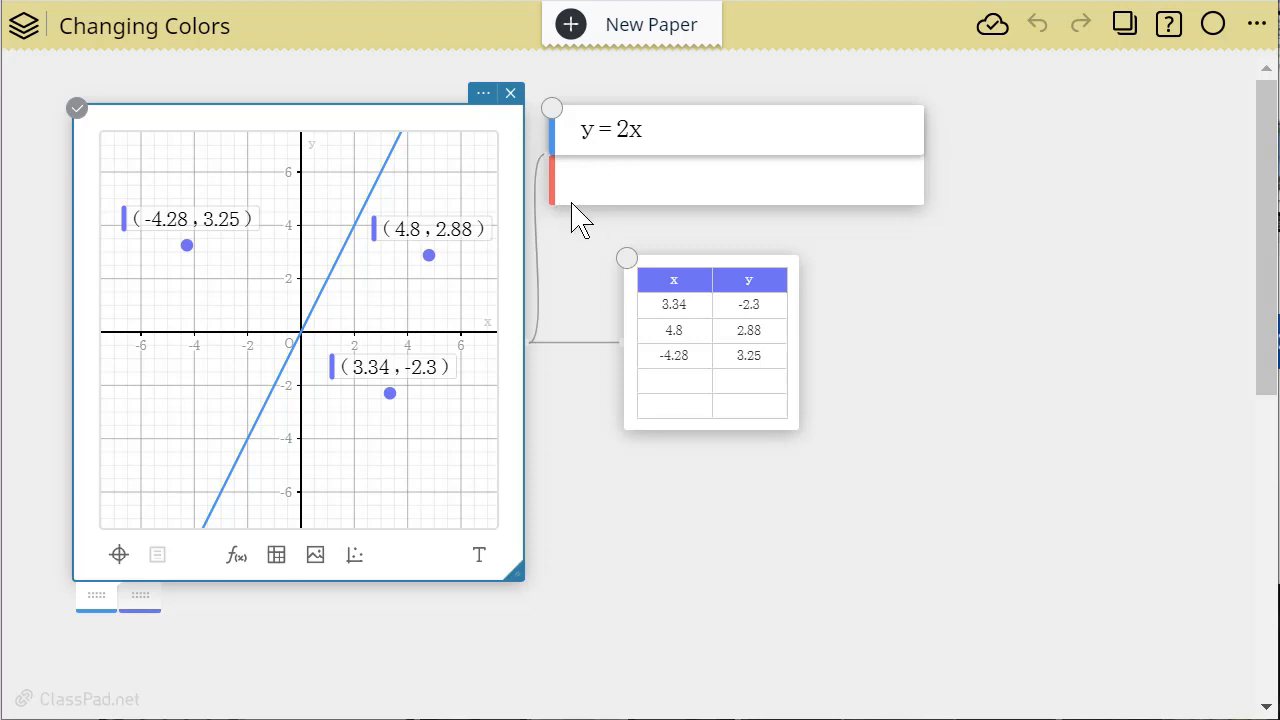
# Review the color options of the data table and the line settings of the y=2x function
pyautogui.click(742, 290)
pyautogui.click(760, 245)
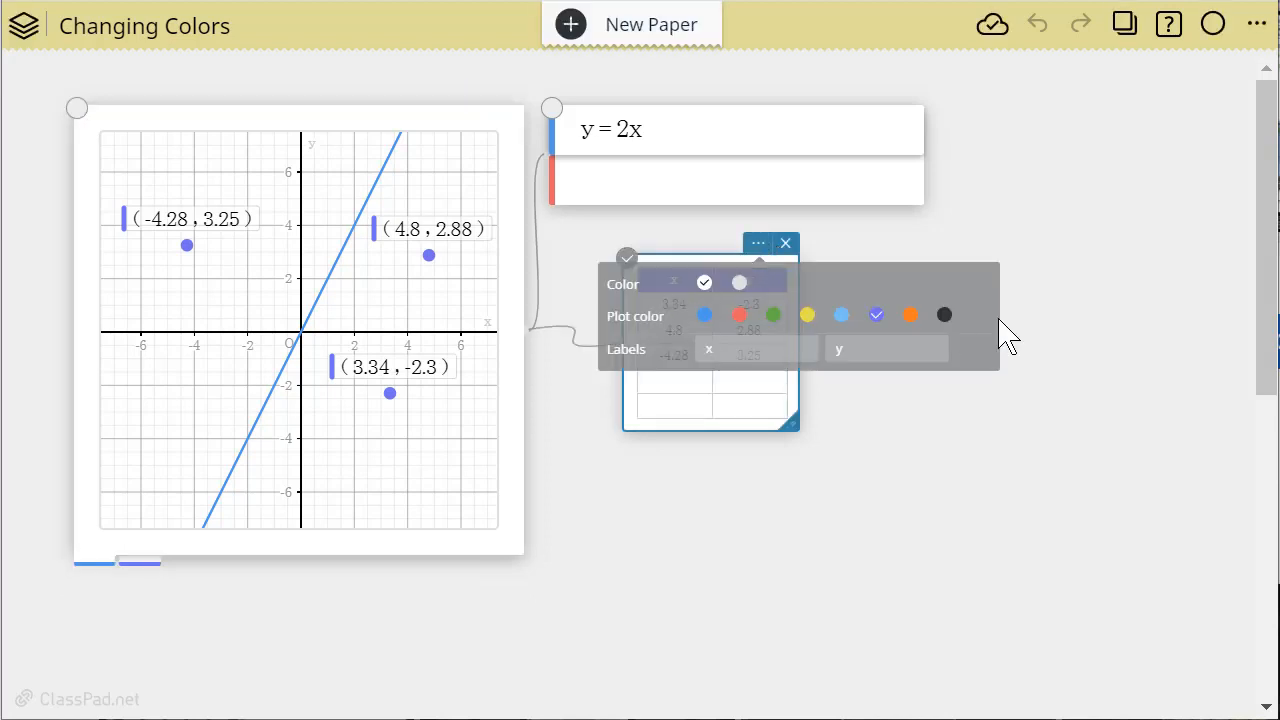
pyautogui.click(563, 155)
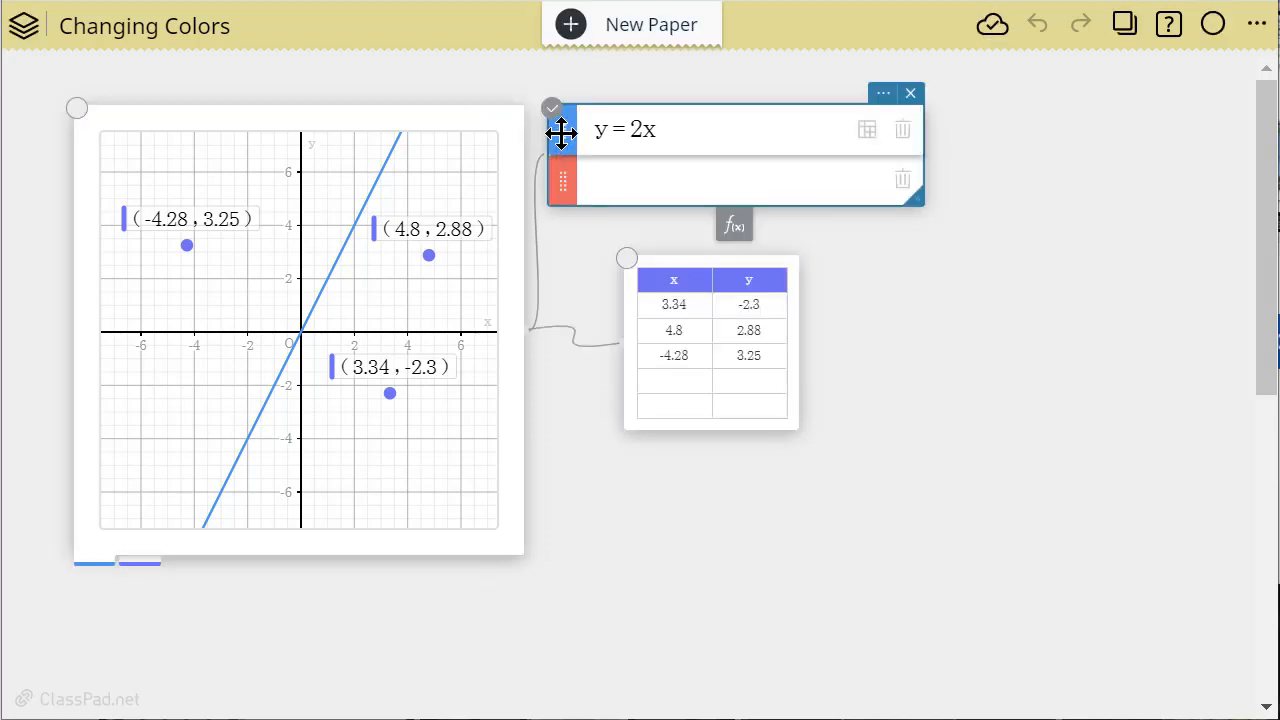
pyautogui.click(561, 132)
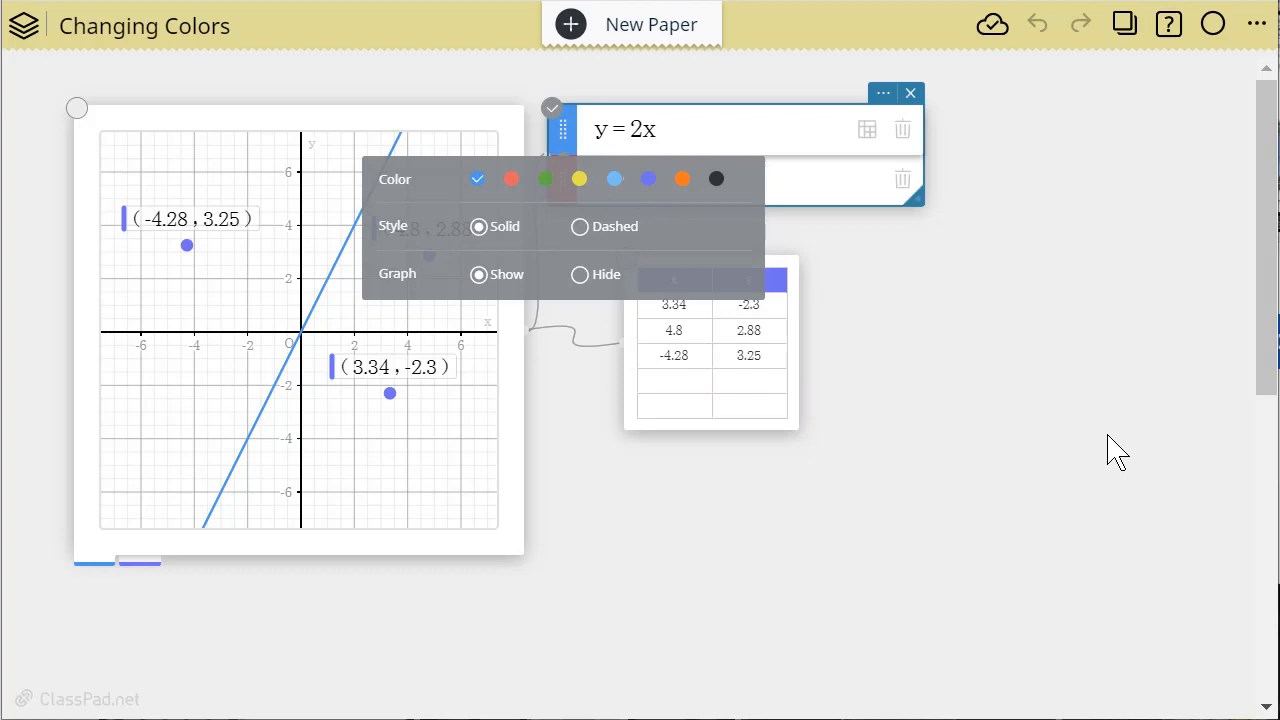
pyautogui.click(1012, 463)
# Add an empty text note in the free area of the paper and place it below the graph
pyautogui.scroll(-5, 1003, 463)
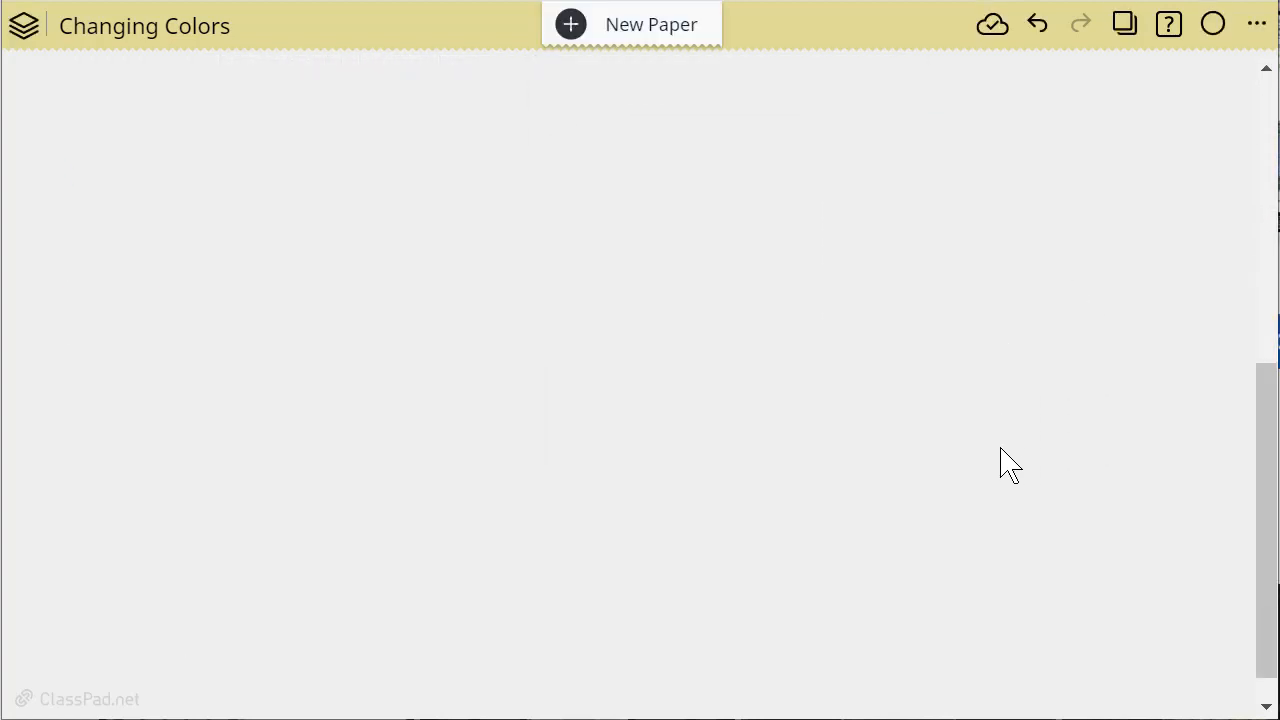
pyautogui.click(118, 137)
pyautogui.click(424, 110)
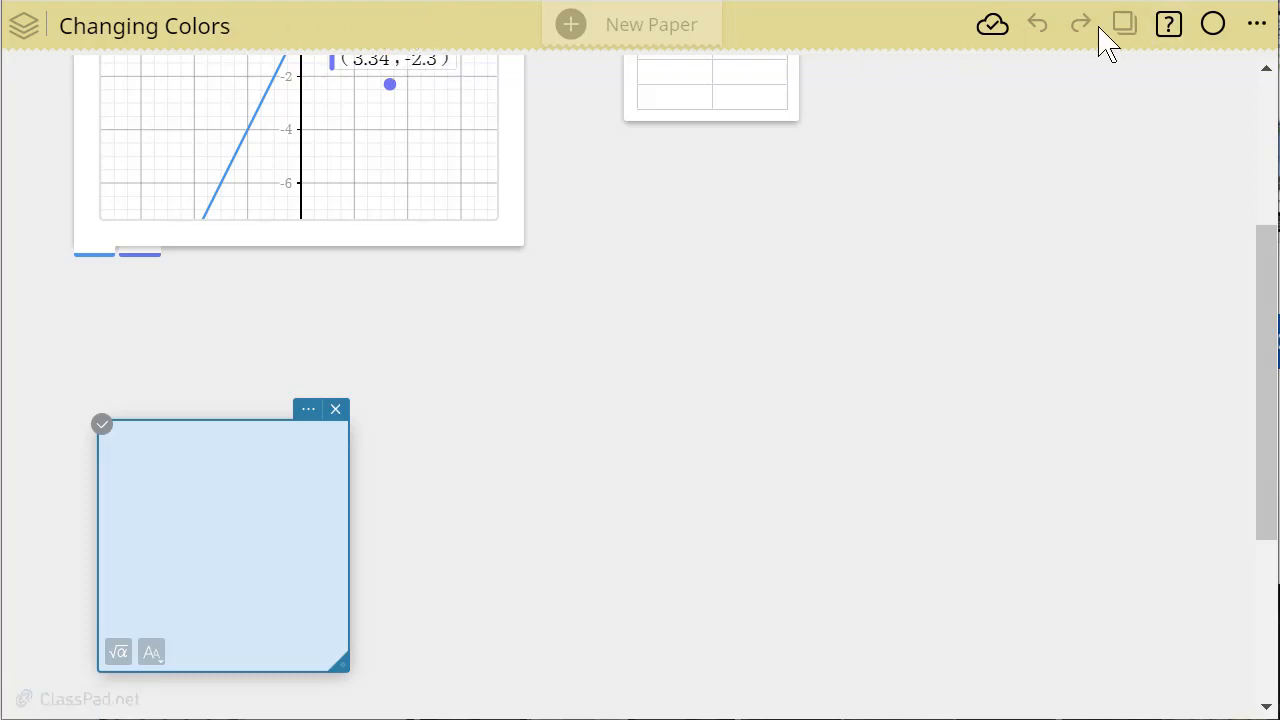
pyautogui.moveTo(206, 426); pyautogui.dragTo(180, 343)
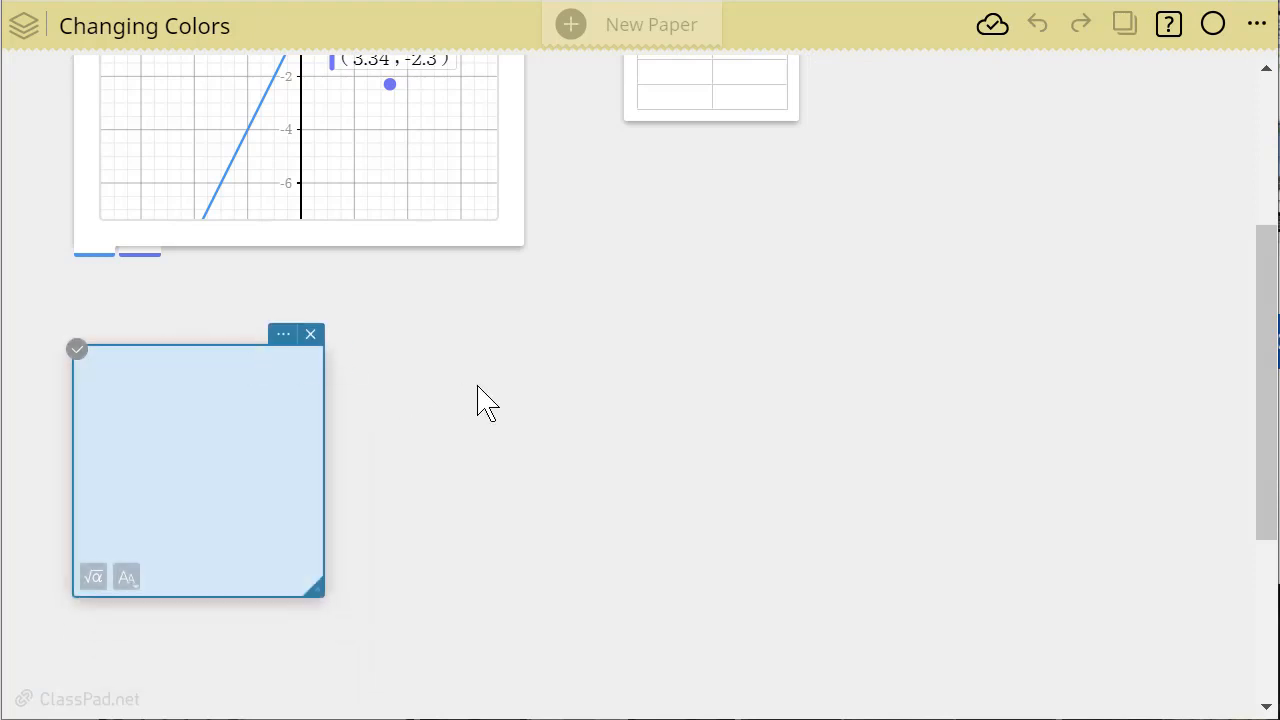
# Change the text note's color to yellow
pyautogui.click(283, 336)
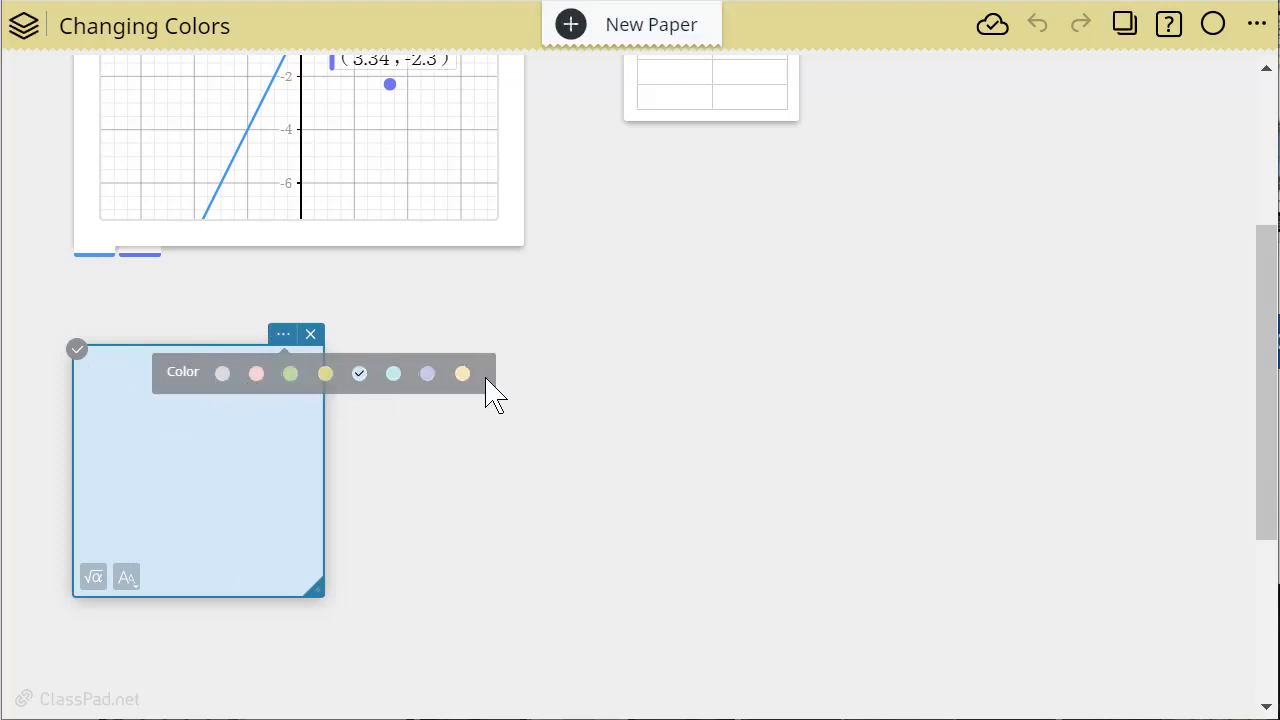
pyautogui.click(325, 376)
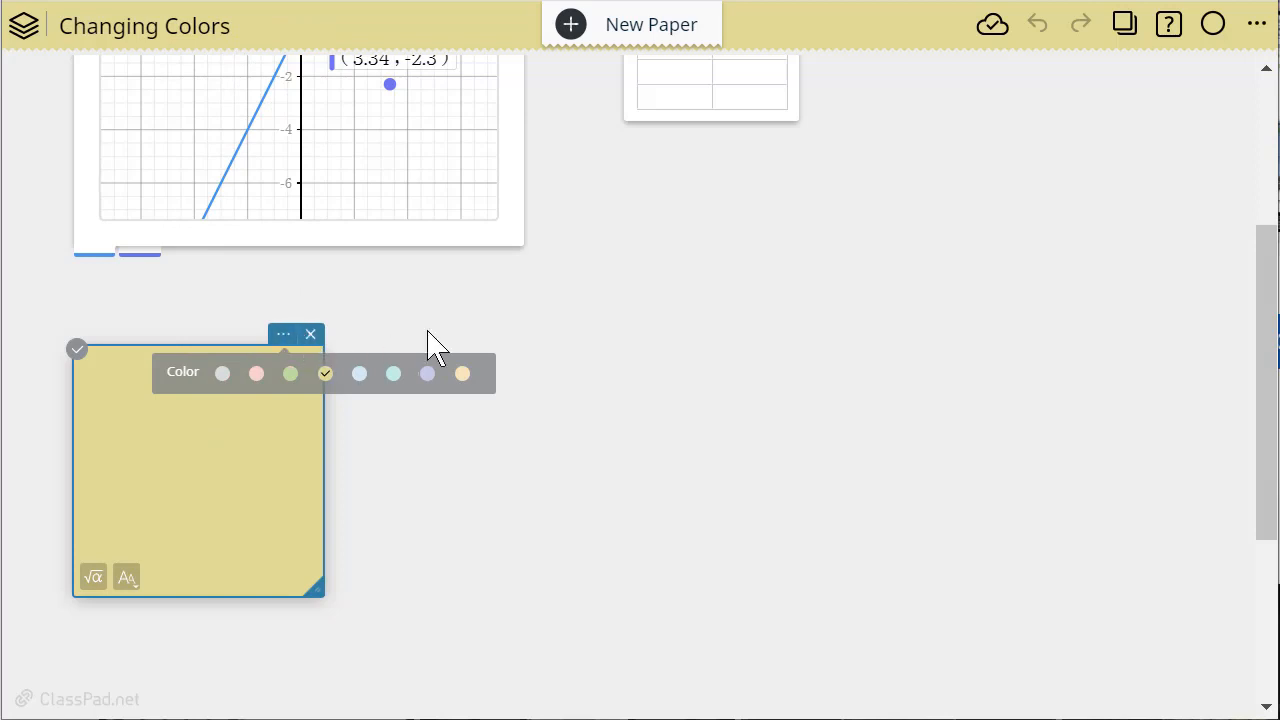
pyautogui.click(511, 429)
pyautogui.click(280, 400)
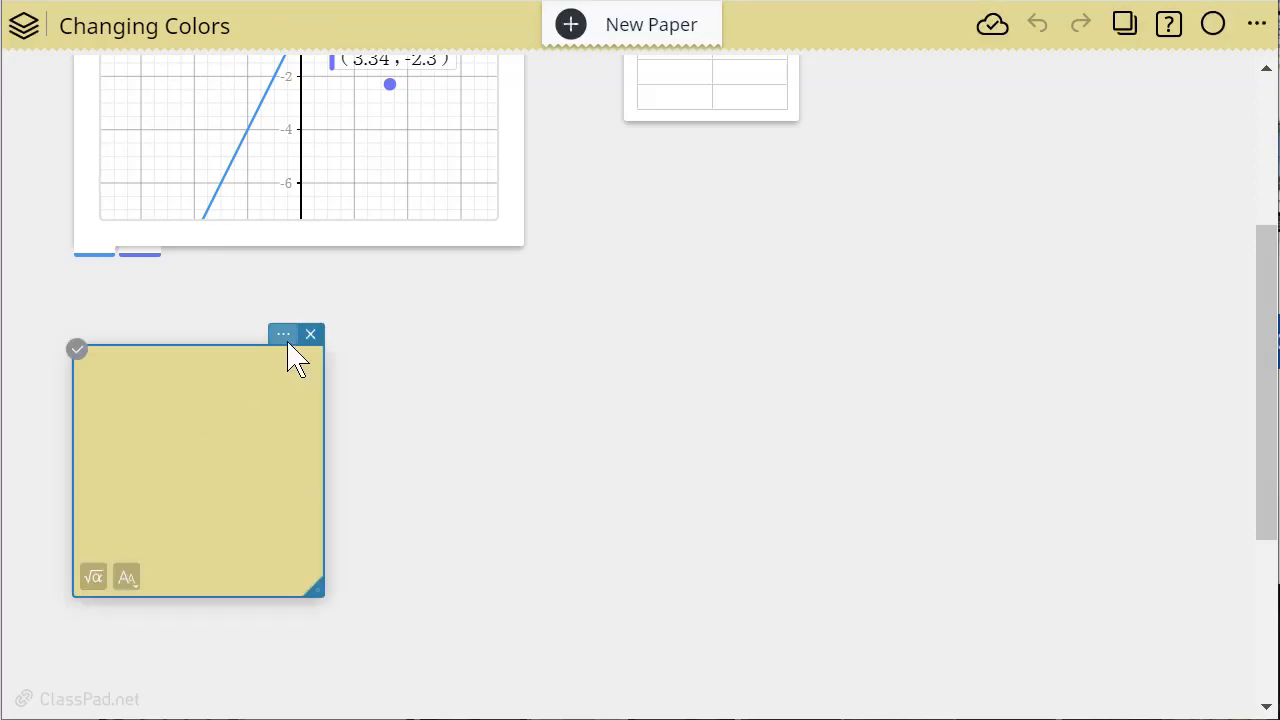
# Try orange, purple, teal, light blue and gray on the text note, and restore yellow
pyautogui.click(285, 336)
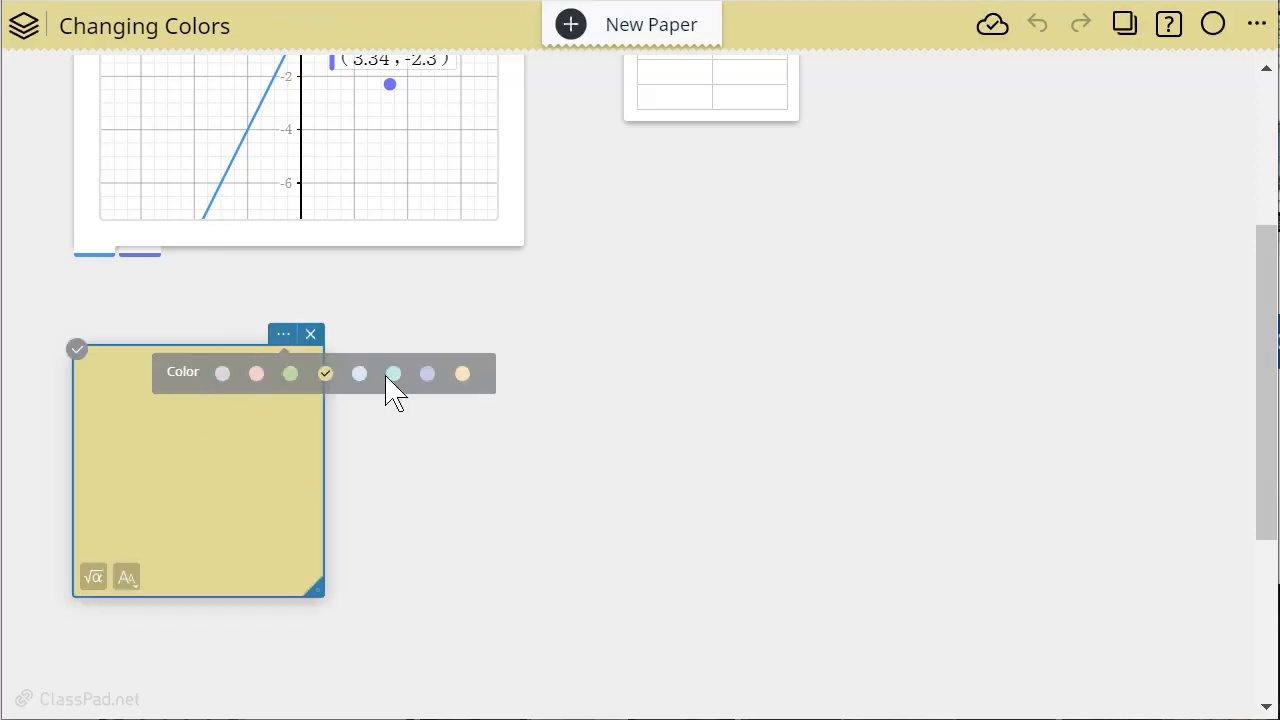
pyautogui.click(463, 376)
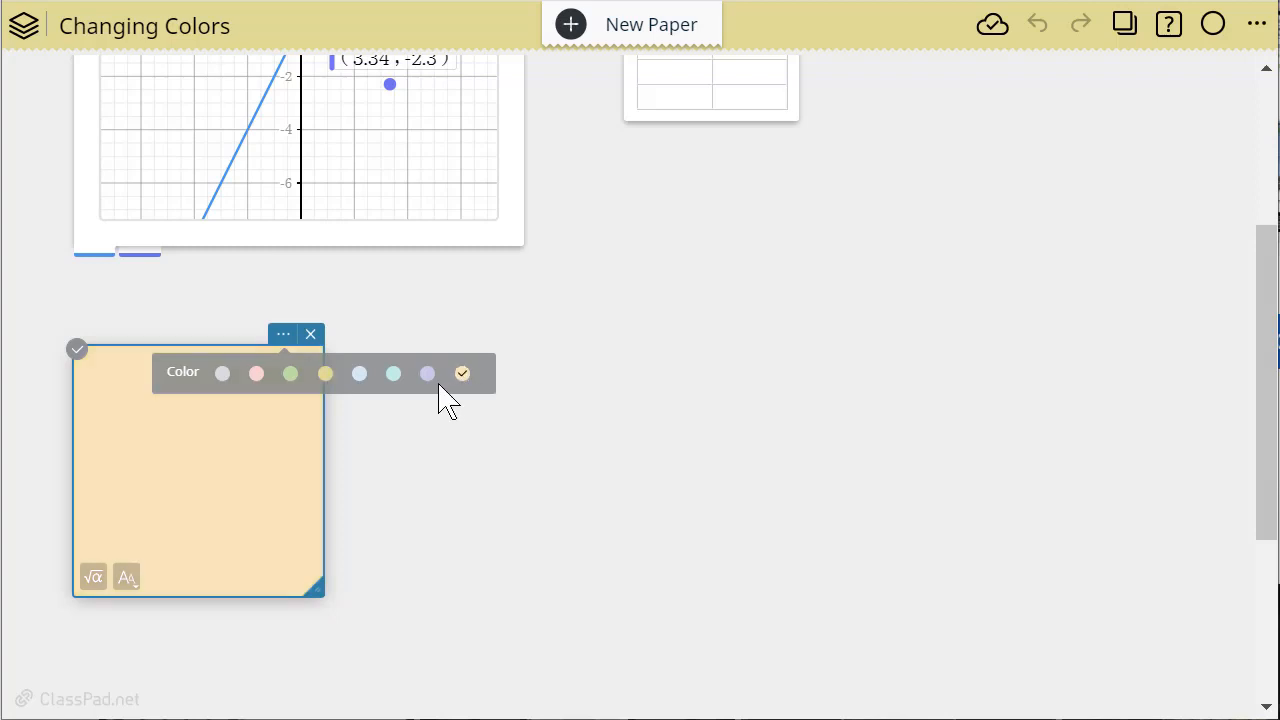
pyautogui.click(427, 376)
pyautogui.click(393, 376)
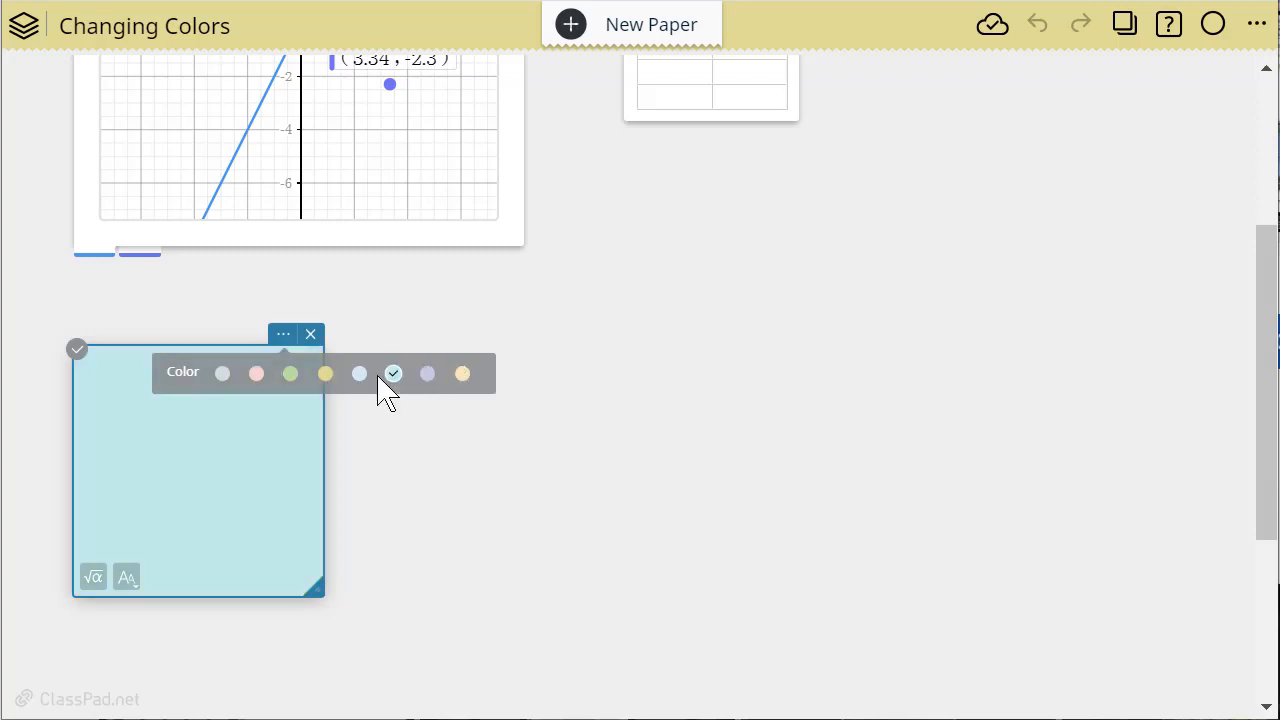
pyautogui.click(359, 376)
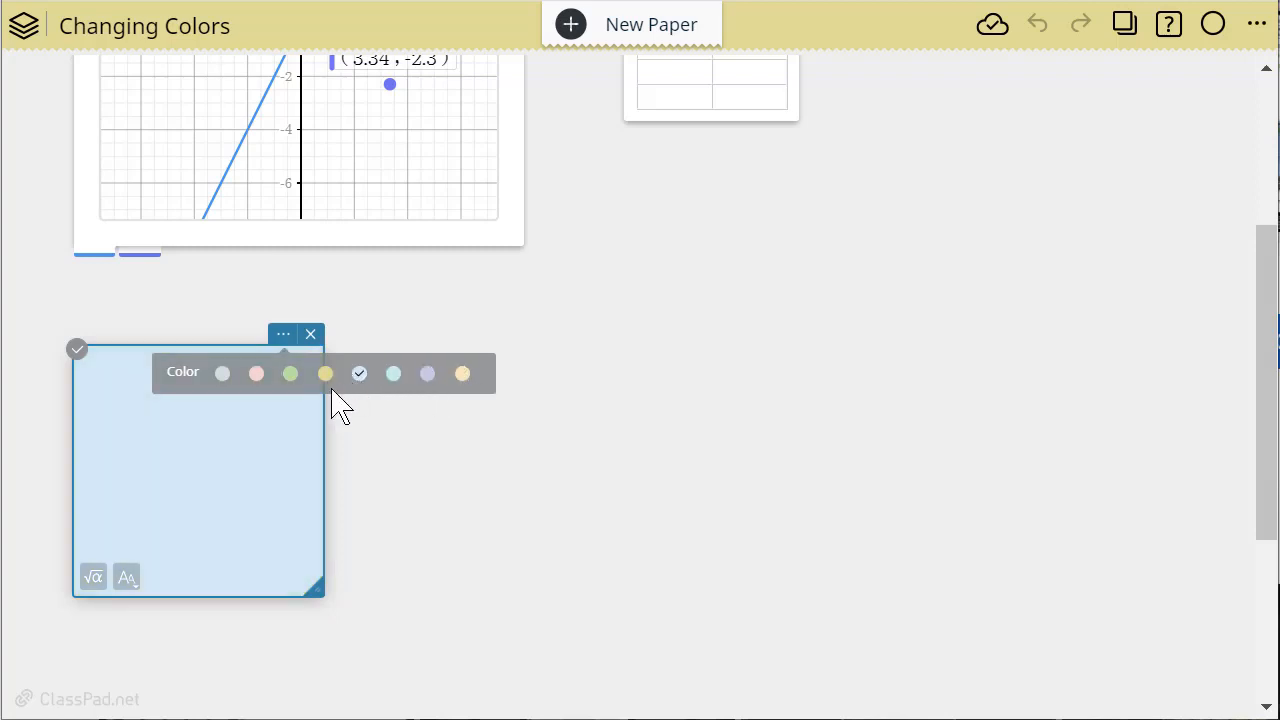
pyautogui.click(223, 376)
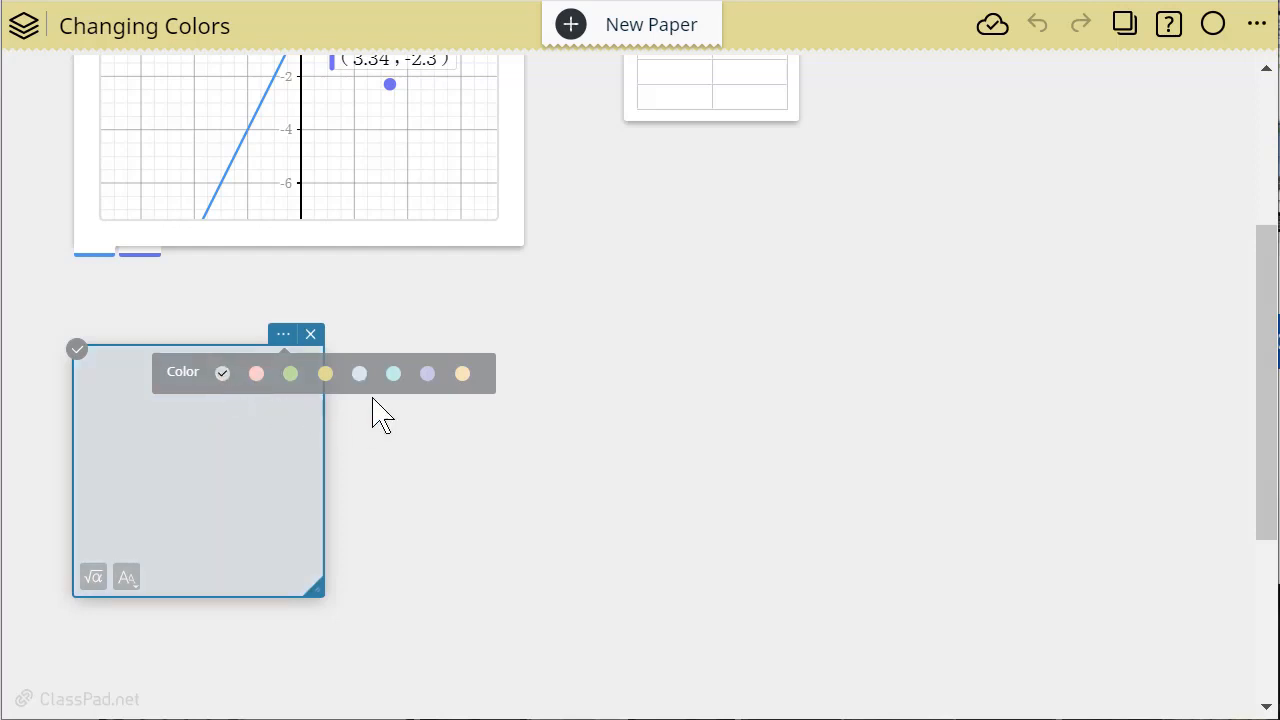
pyautogui.click(325, 373)
pyautogui.click(563, 490)
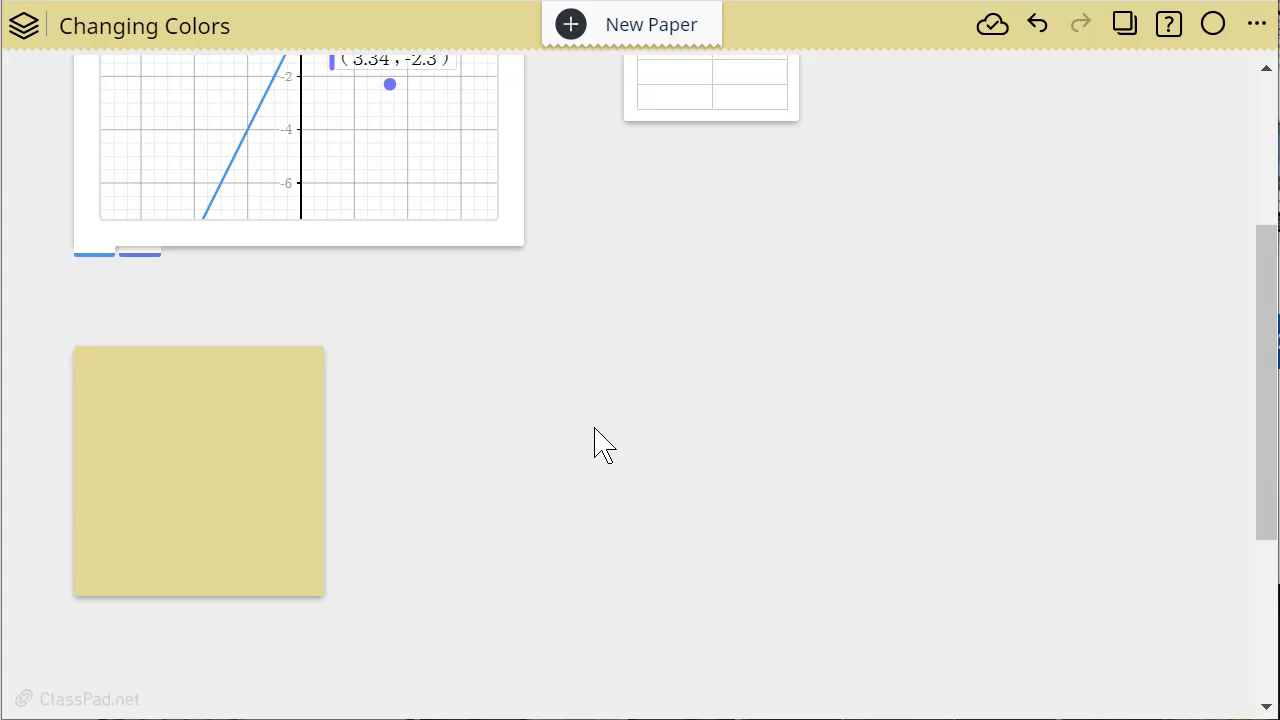
# Add a geometry note beside the yellow text note, move it up slightly, and sketch a roughly square quadrilateral in it
pyautogui.click(621, 343)
pyautogui.click(722, 299)
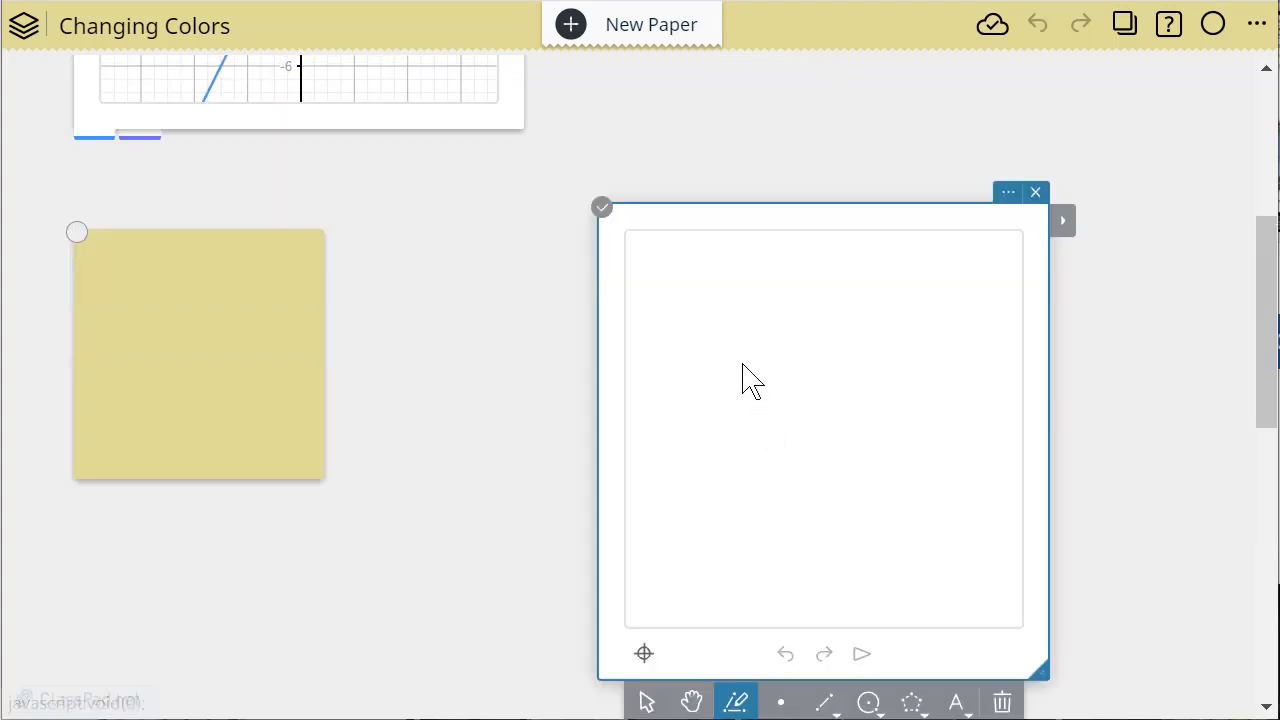
pyautogui.moveTo(719, 216); pyautogui.dragTo(729, 137)
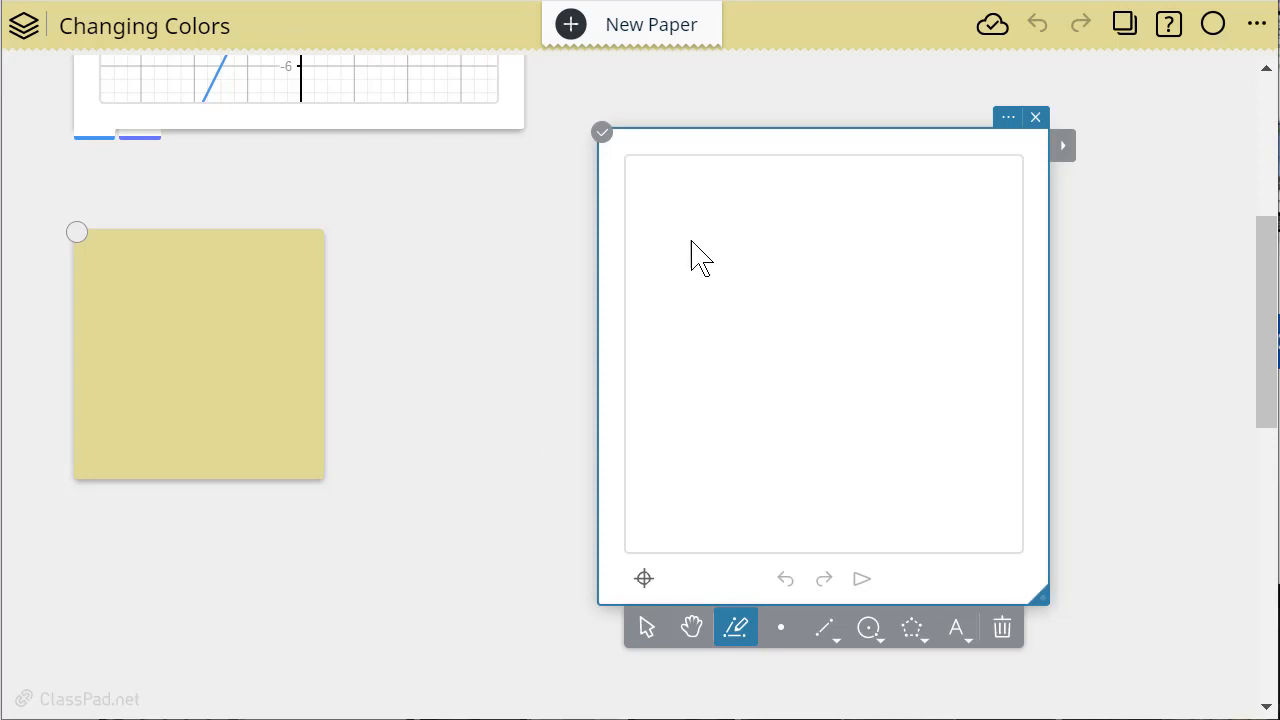
pyautogui.moveTo(711, 296)
pyautogui.mouseDown()
pyautogui.moveTo(808, 360)
pyautogui.moveTo(846, 276)
pyautogui.mouseUp()
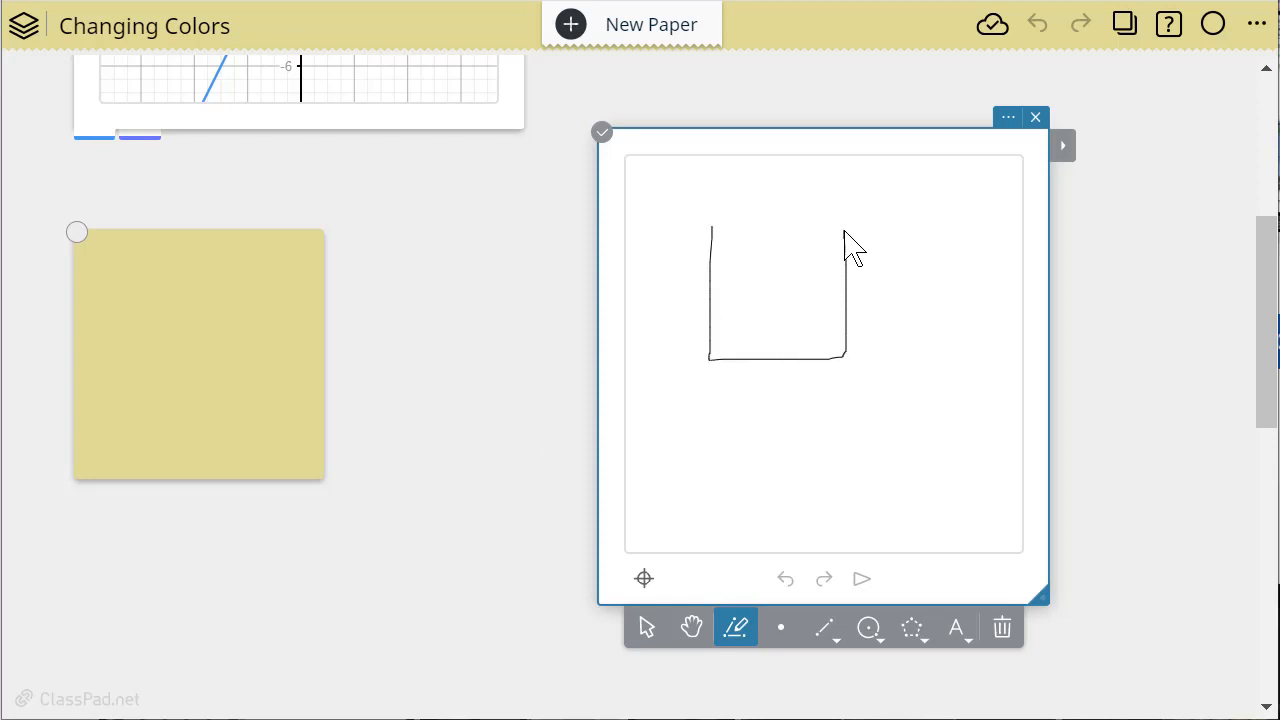
pyautogui.moveTo(844, 231); pyautogui.dragTo(700, 229)
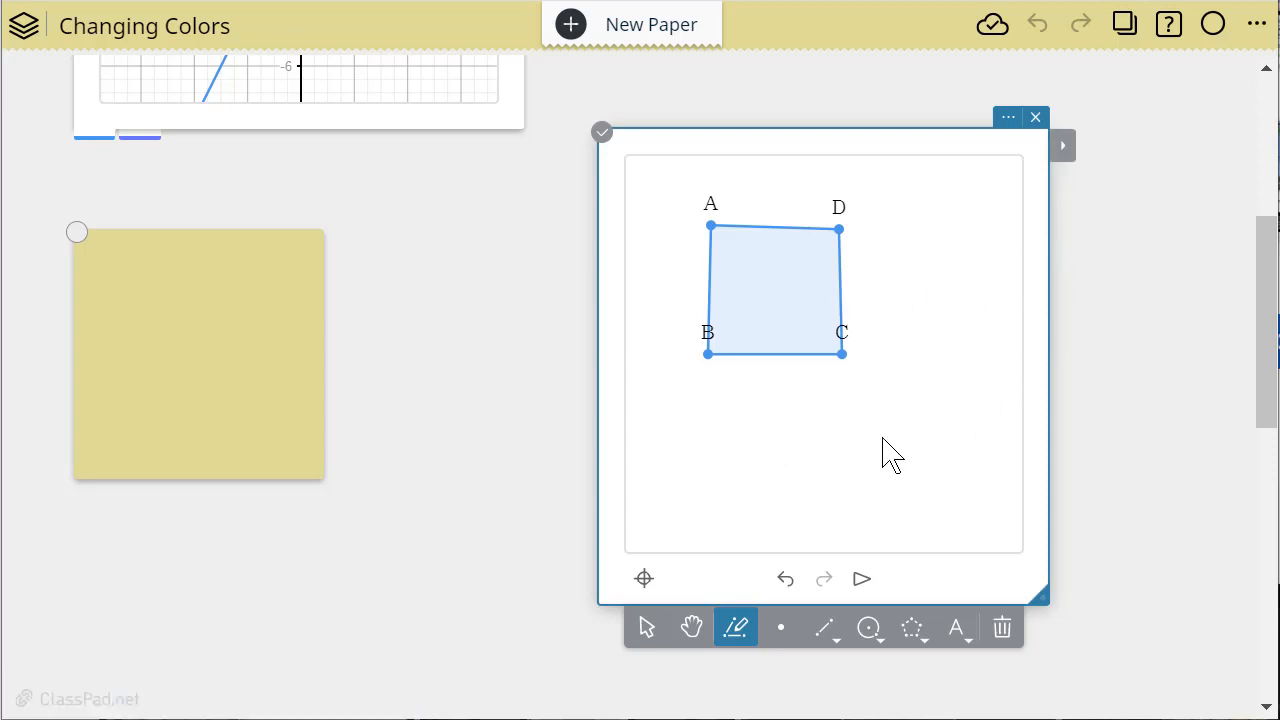
# Set the drawing color to green in the geometry properties and sketch a circle below the quadrilateral
pyautogui.click(1068, 155)
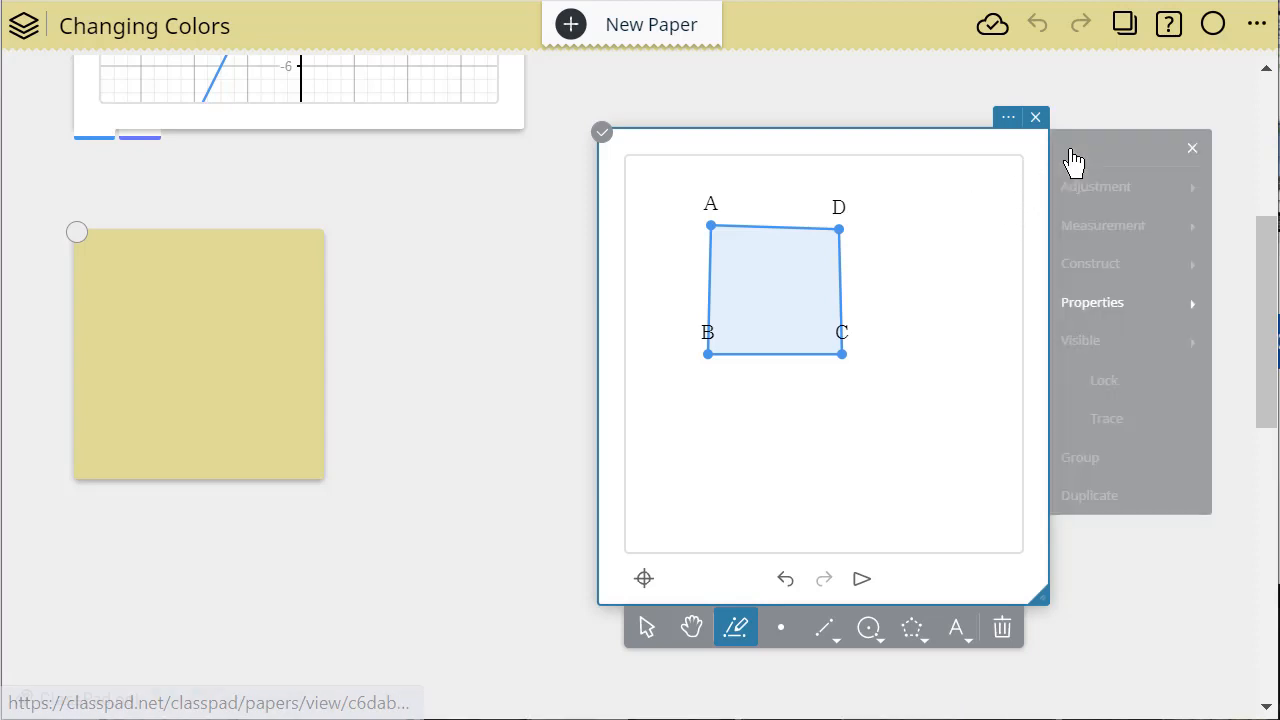
pyautogui.click(1089, 318)
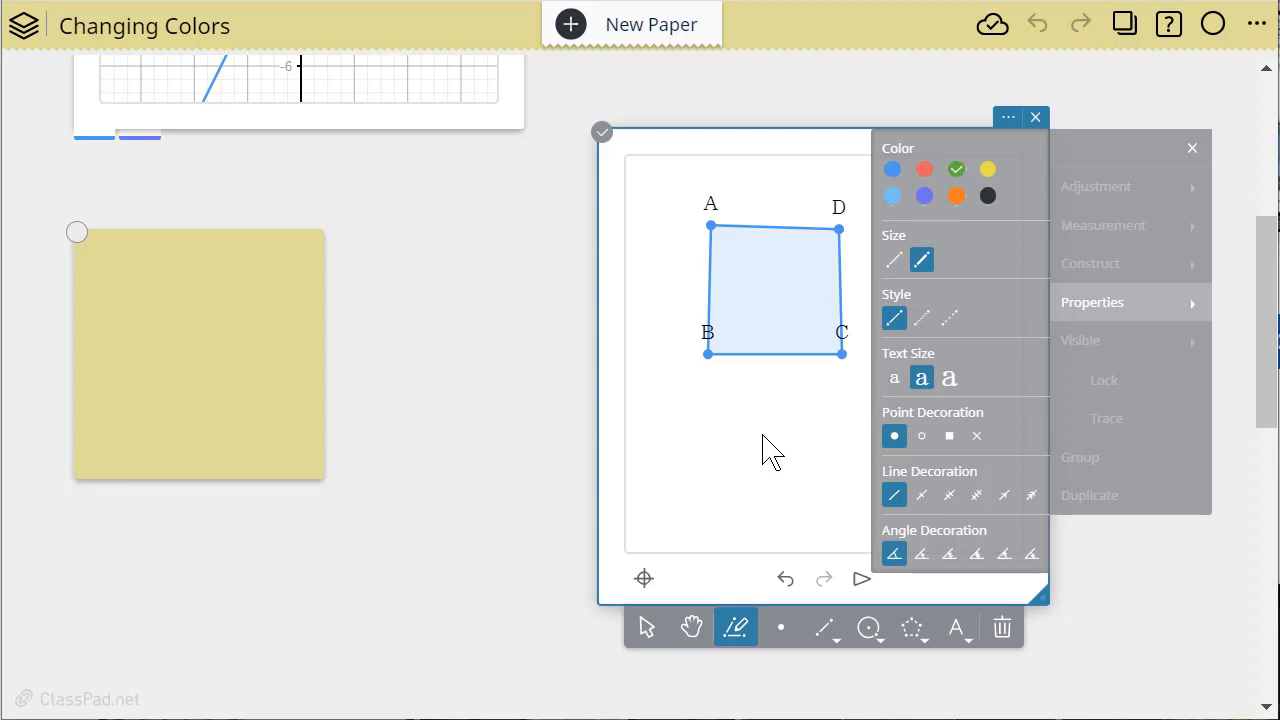
pyautogui.moveTo(776, 422)
pyautogui.mouseDown()
pyautogui.moveTo(706, 424)
pyautogui.moveTo(685, 484)
pyautogui.moveTo(772, 512)
pyautogui.moveTo(803, 466)
pyautogui.moveTo(780, 437)
pyautogui.mouseUp()
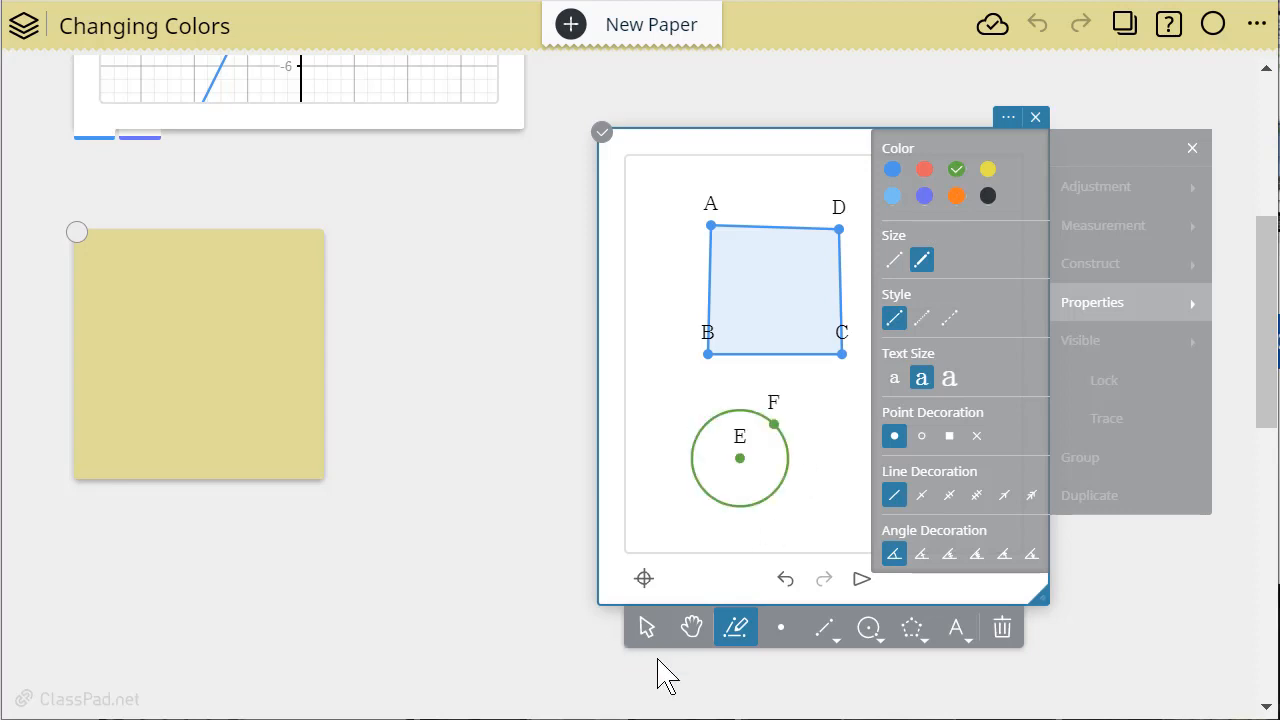
# Select side AD of the quadrilateral and change its color to red
pyautogui.click(646, 628)
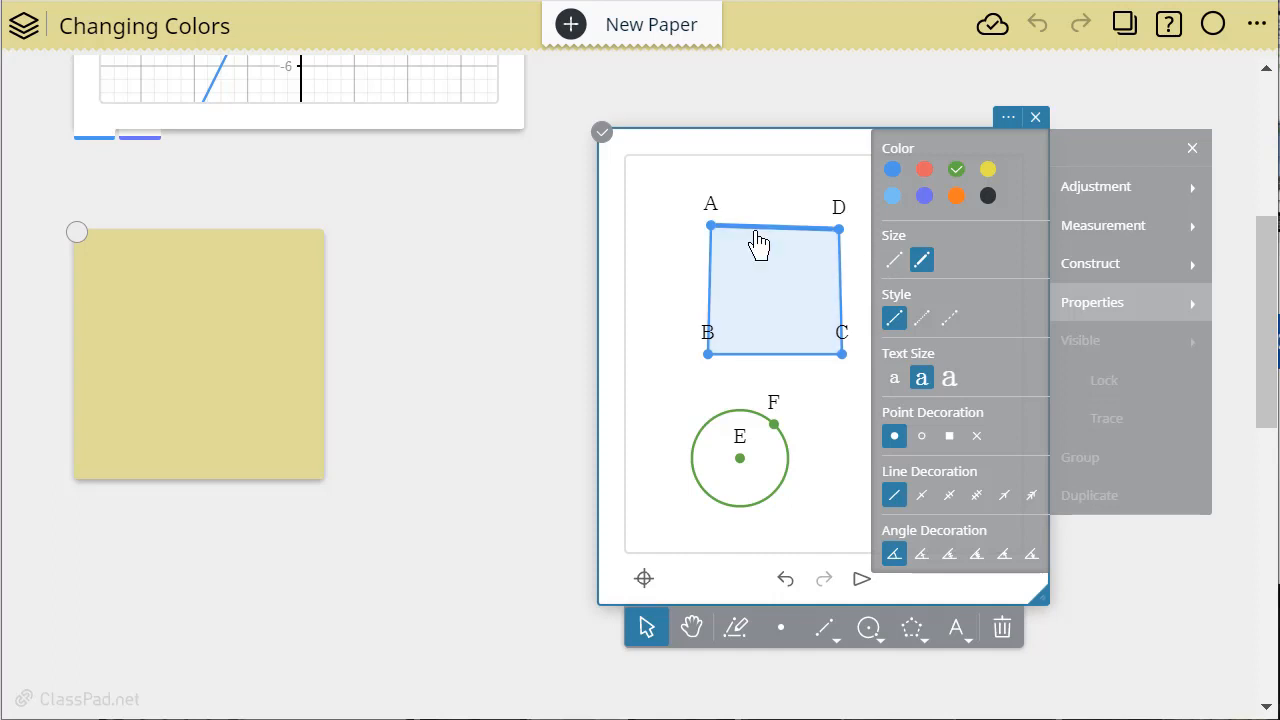
pyautogui.click(762, 298)
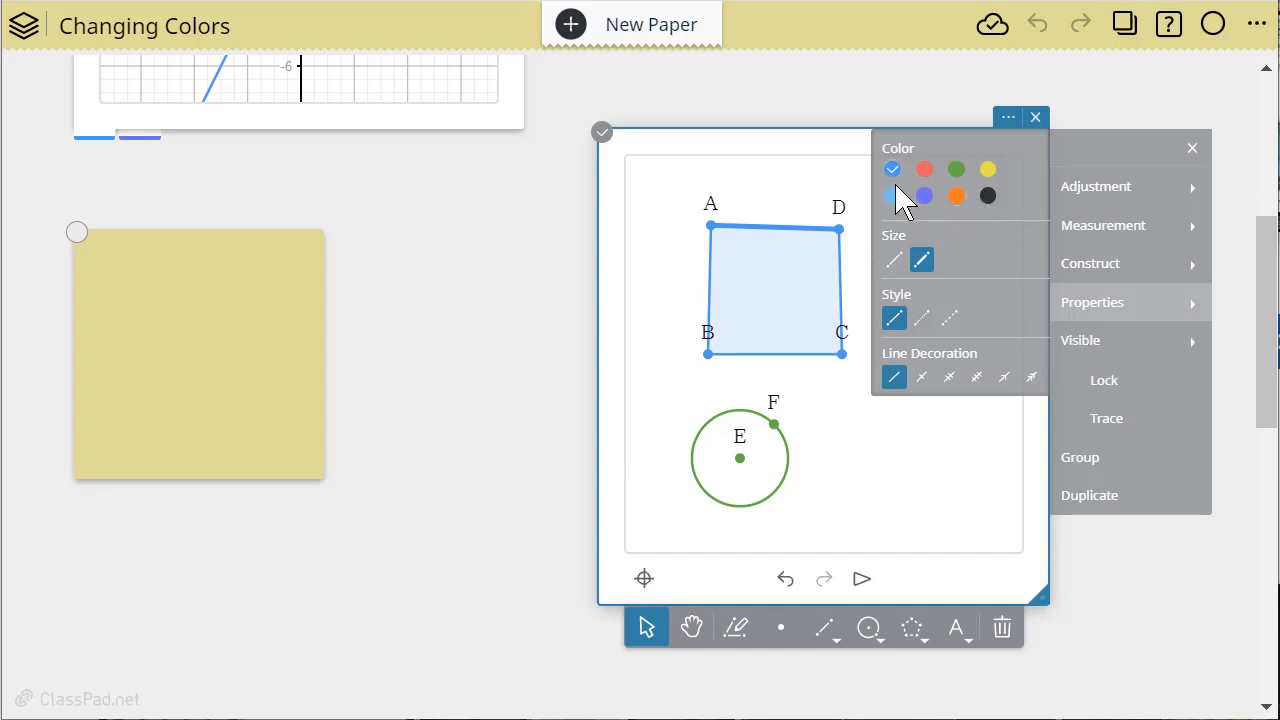
pyautogui.click(924, 170)
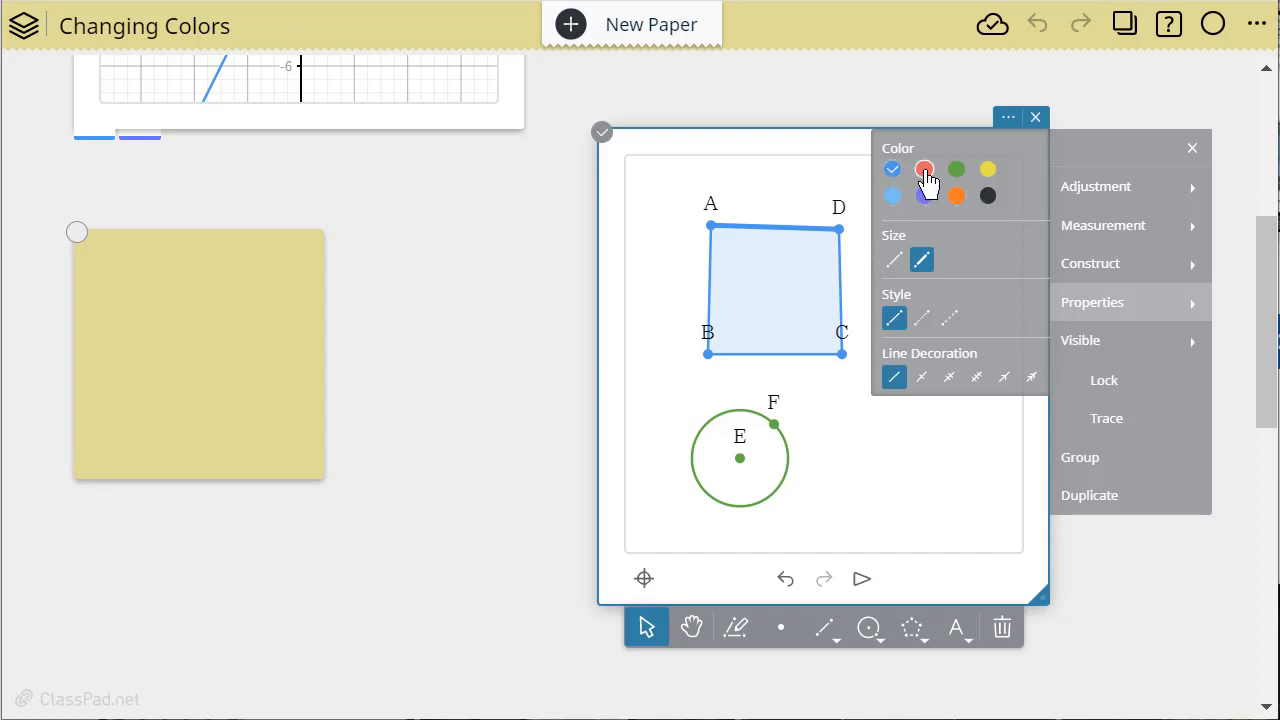
pyautogui.click(857, 496)
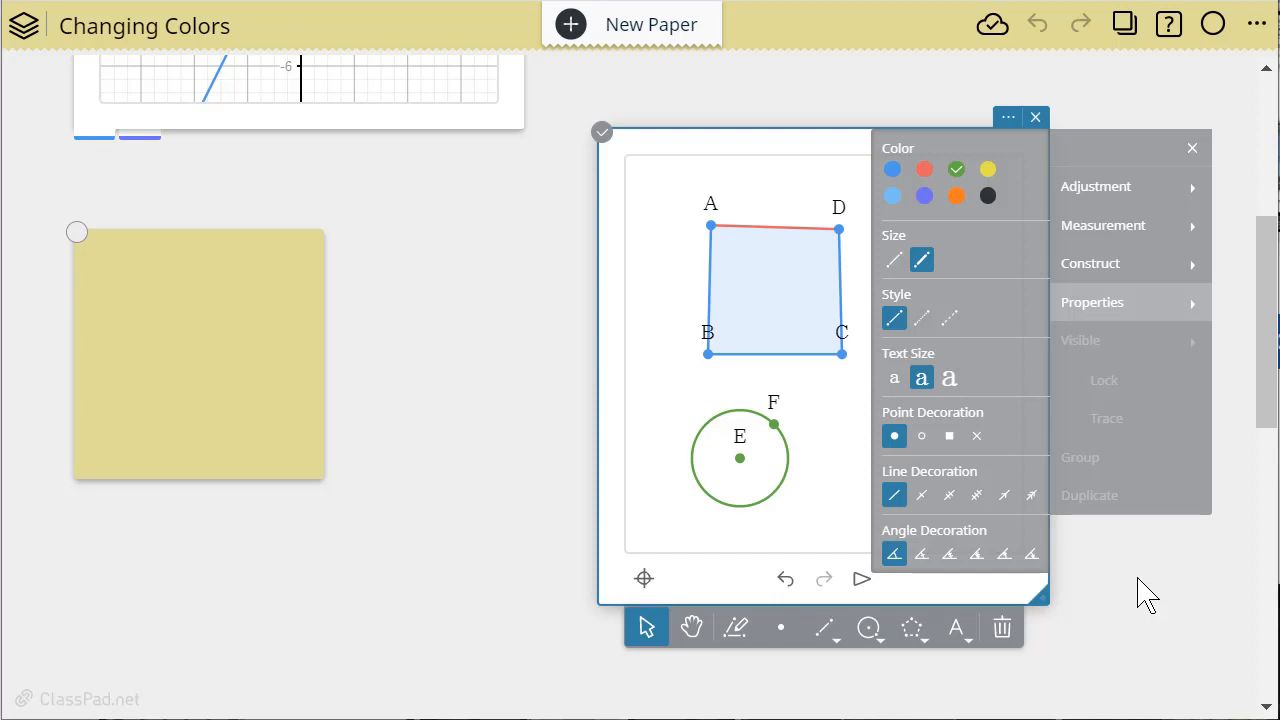
# Change the fill color of quadrilateral ABCD to red and deselect it
pyautogui.click(765, 297)
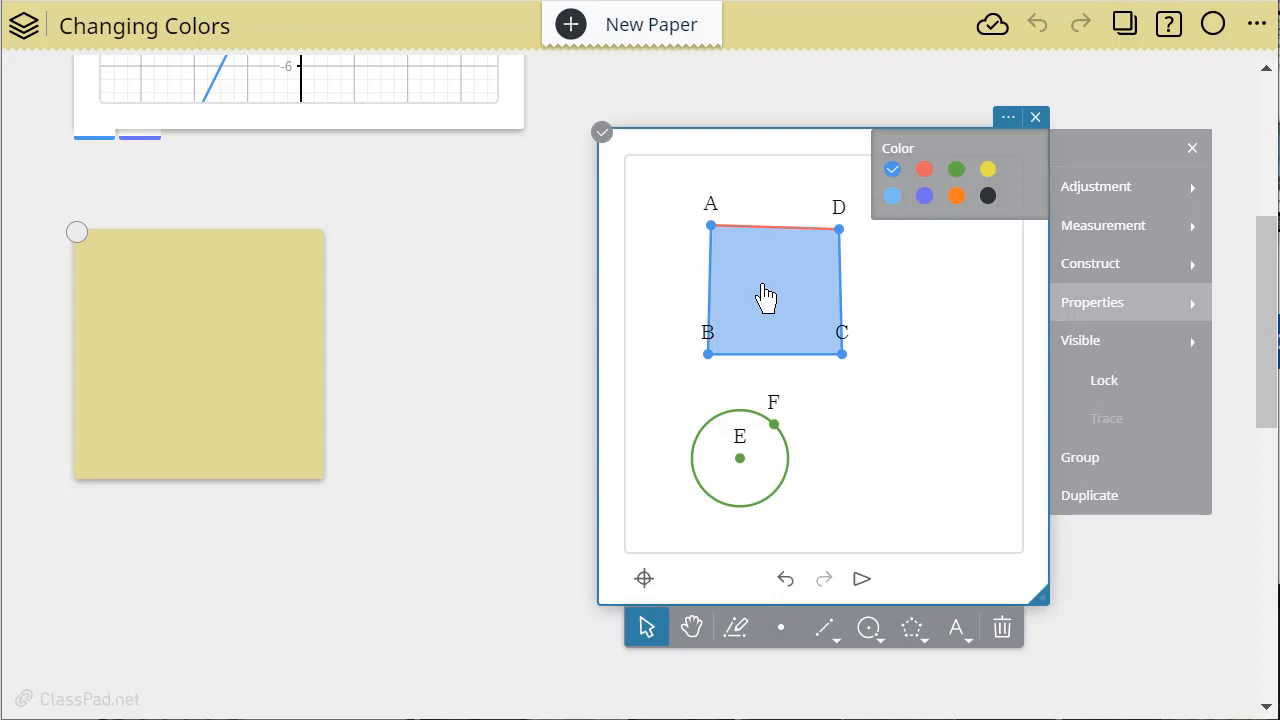
pyautogui.click(924, 170)
pyautogui.click(940, 430)
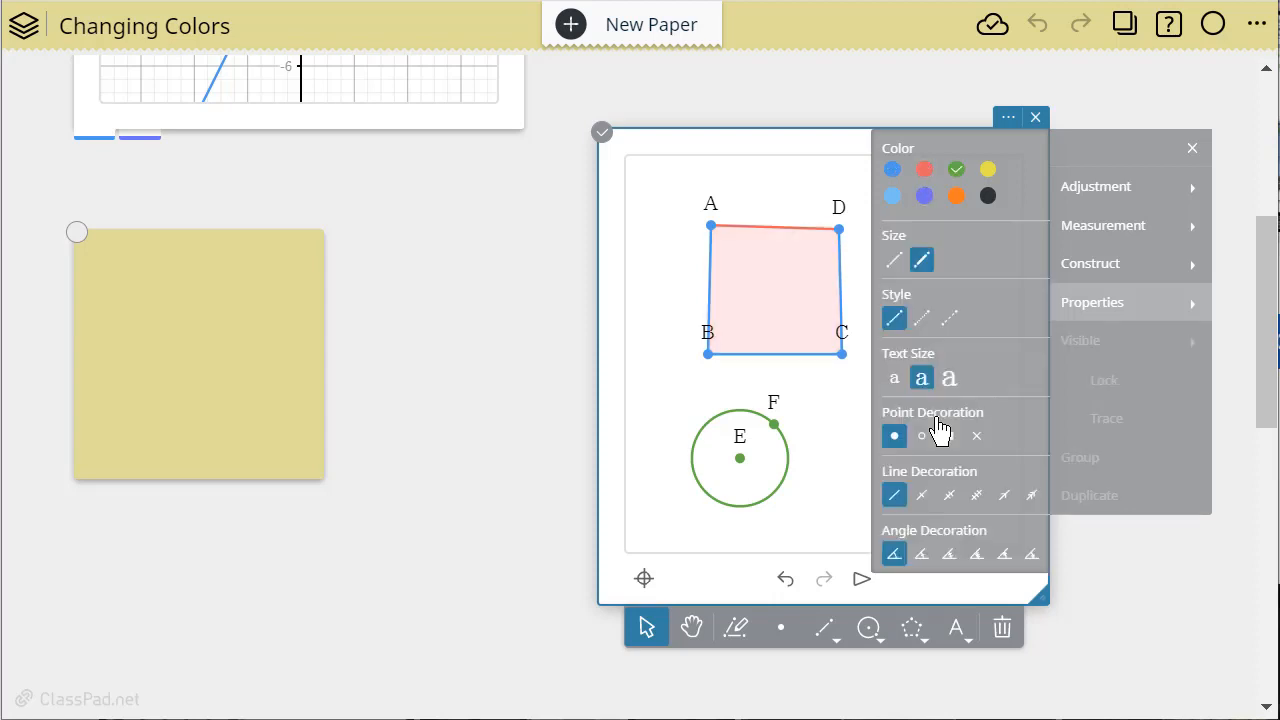